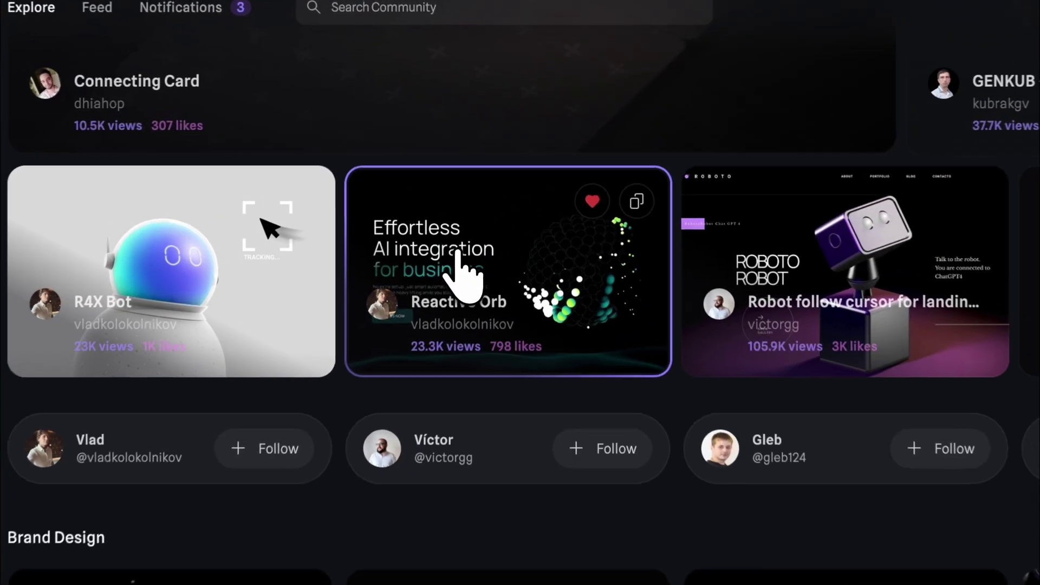
Open the Reactive Orb project page from Spline Community Explore
left_click(496, 251)
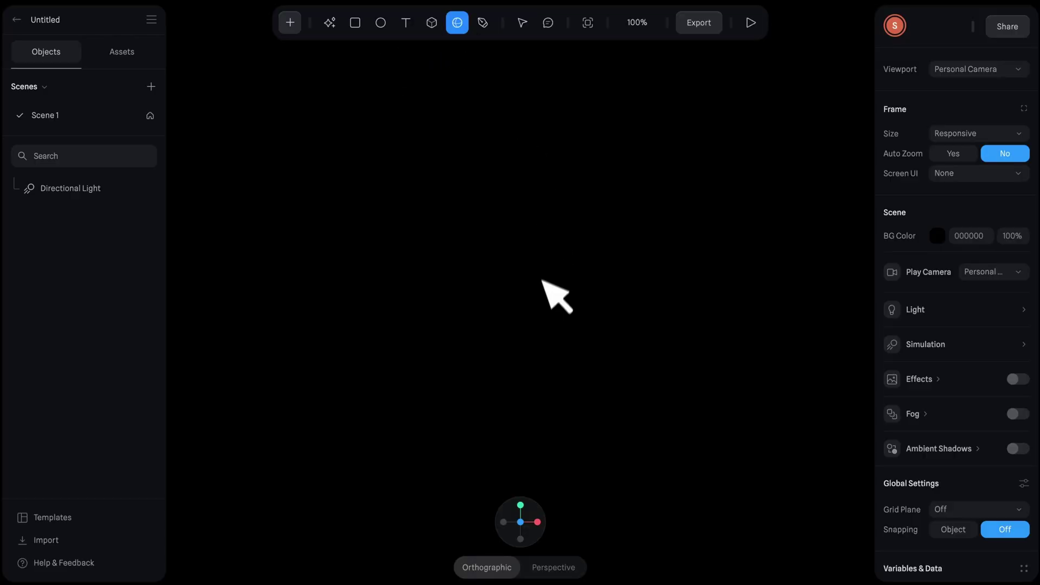
Place a sphere at the canvas centre and set its size to 22
left_click(531, 294)
left_click(953, 286)
type("2")
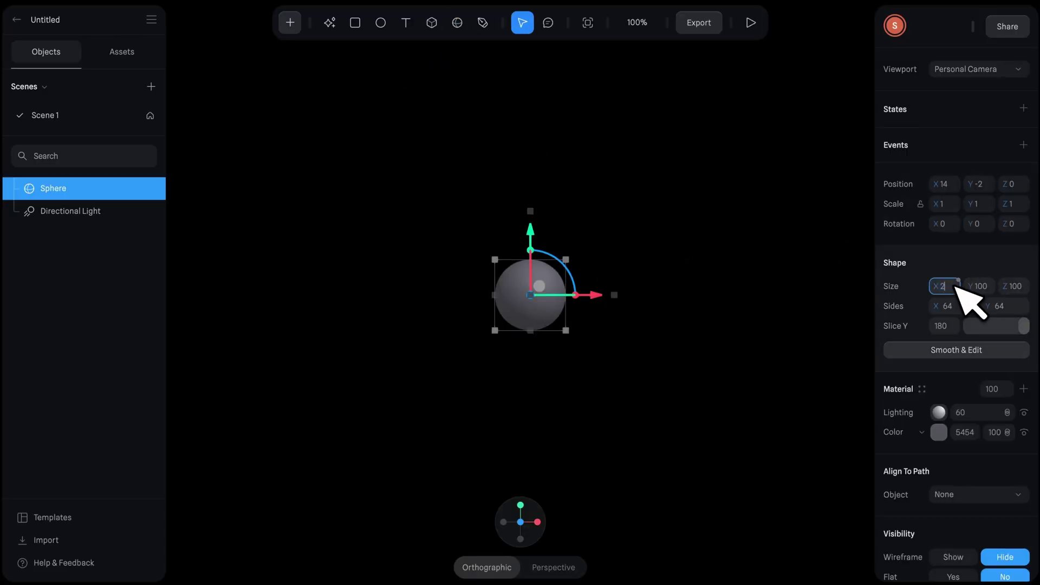
type("2")
left_click(980, 286)
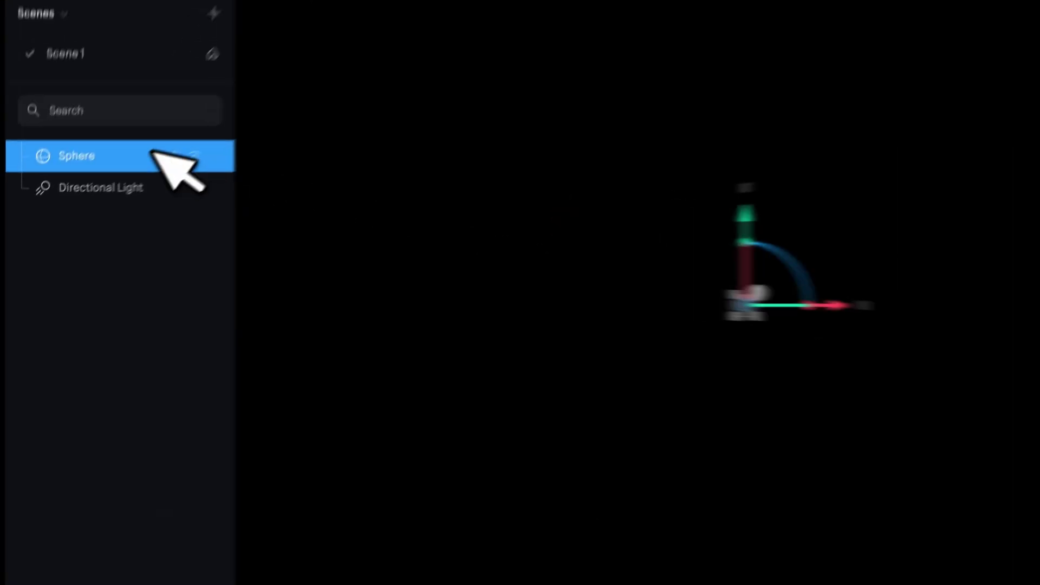
Paste the copied teal Fresnel and Depth orb material onto the Sphere
right_click(117, 188)
scroll(194, 370, "down", 5)
left_click(190, 379)
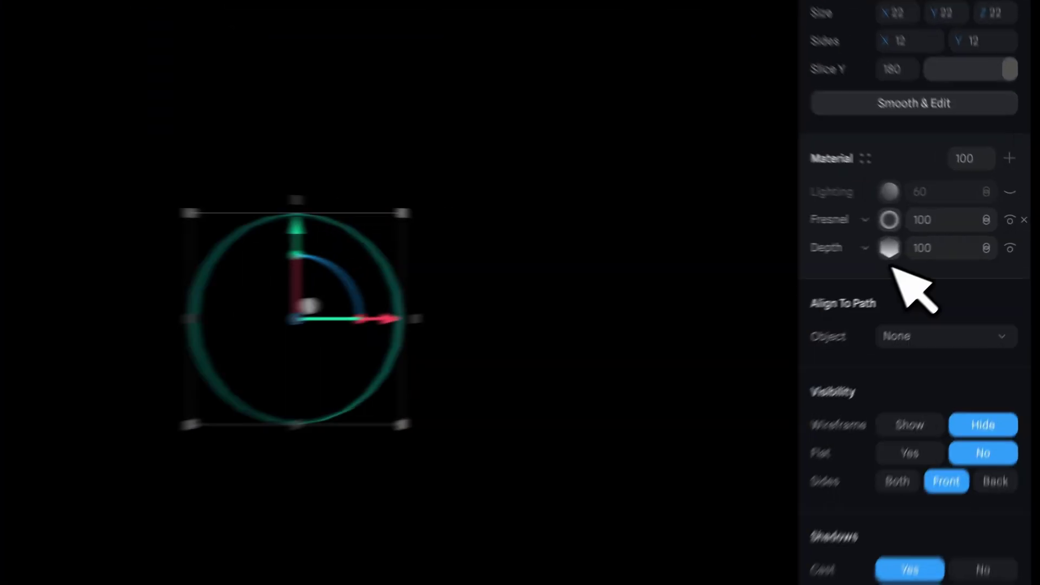
left_click(935, 431)
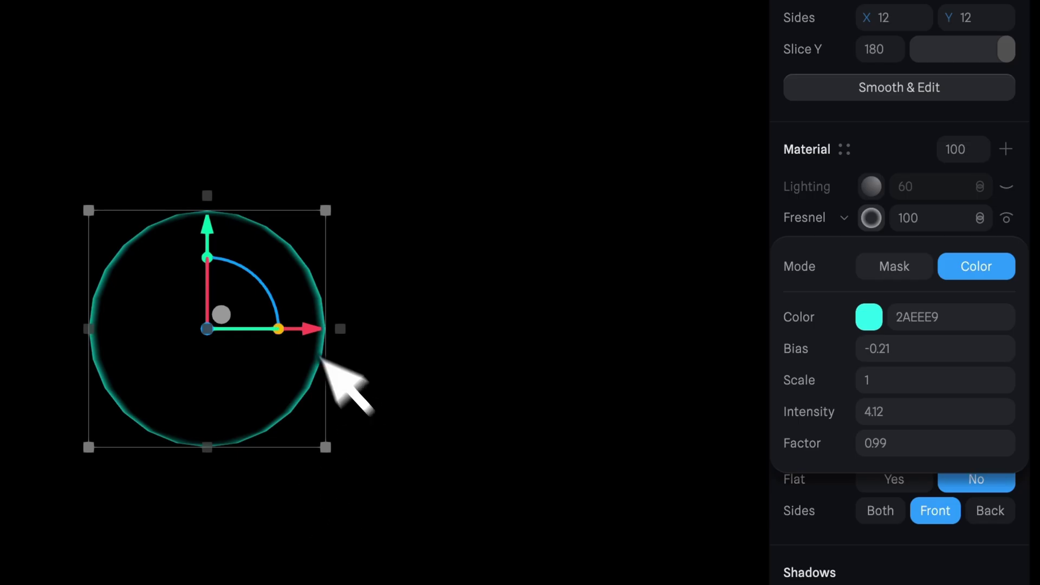
left_click(873, 248)
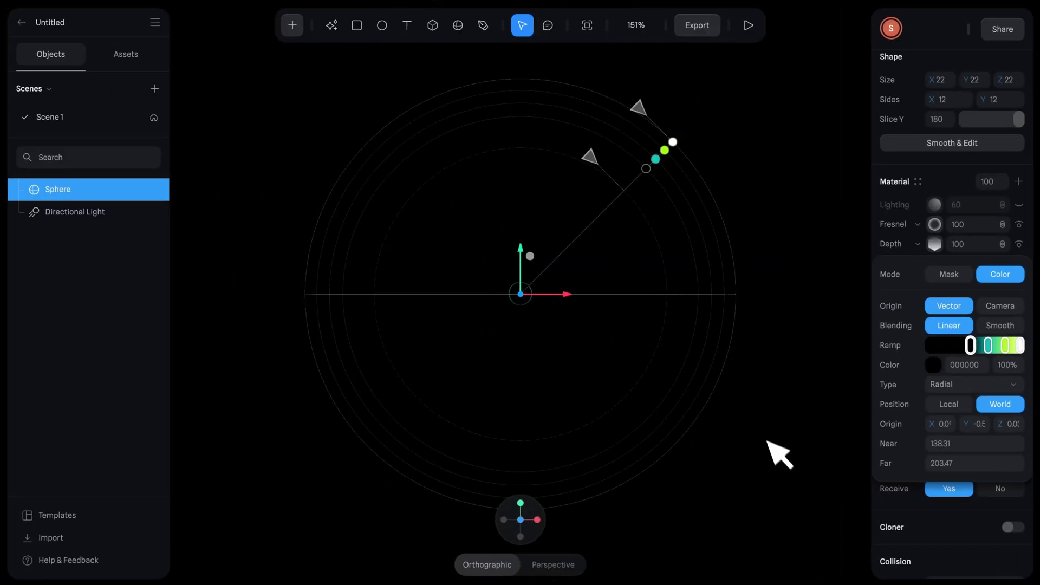
right_click_drag(768, 442, 790, 458)
left_click(976, 349)
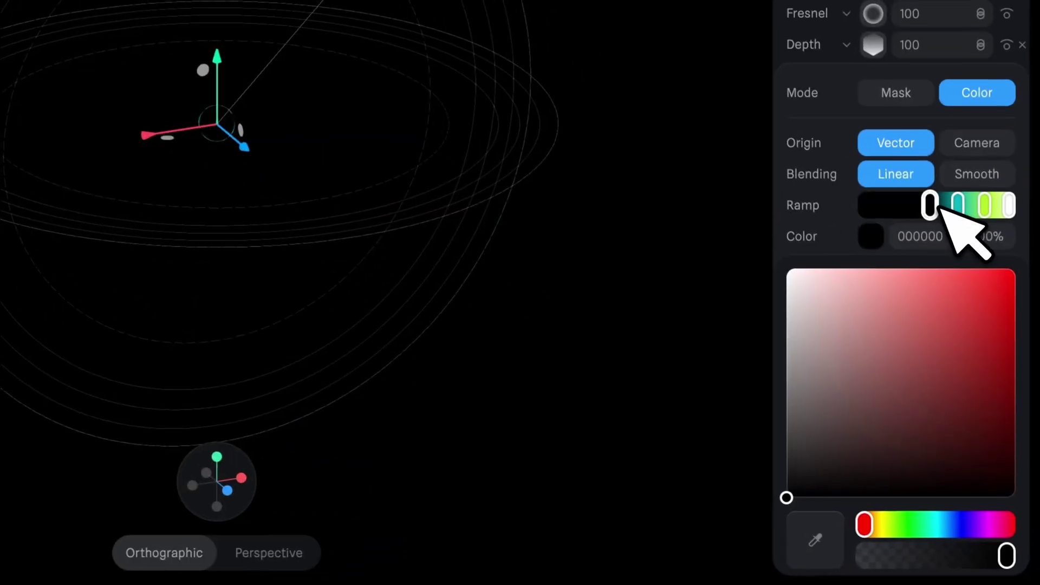
left_click(990, 346)
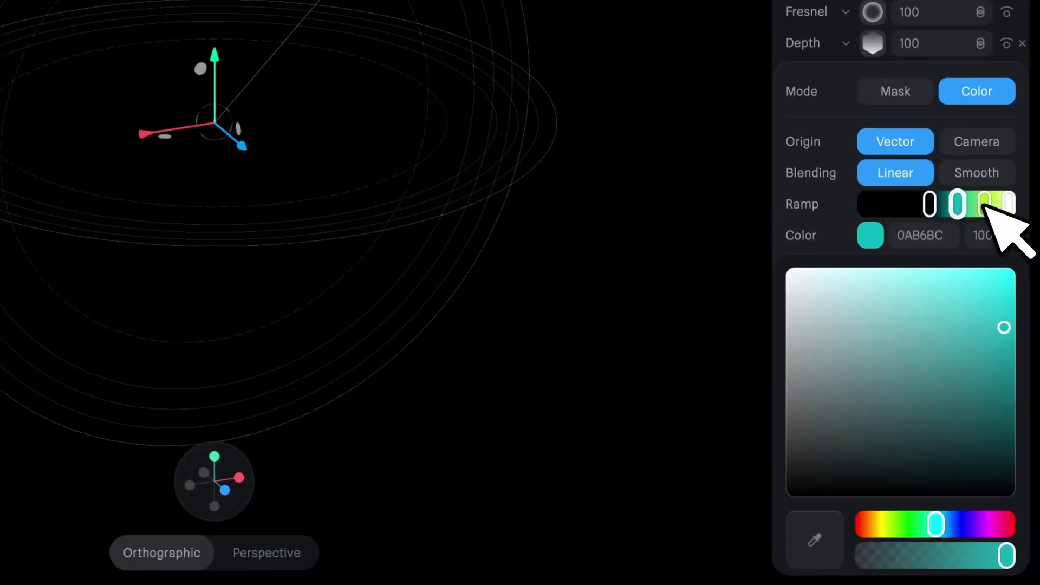
left_click(984, 204)
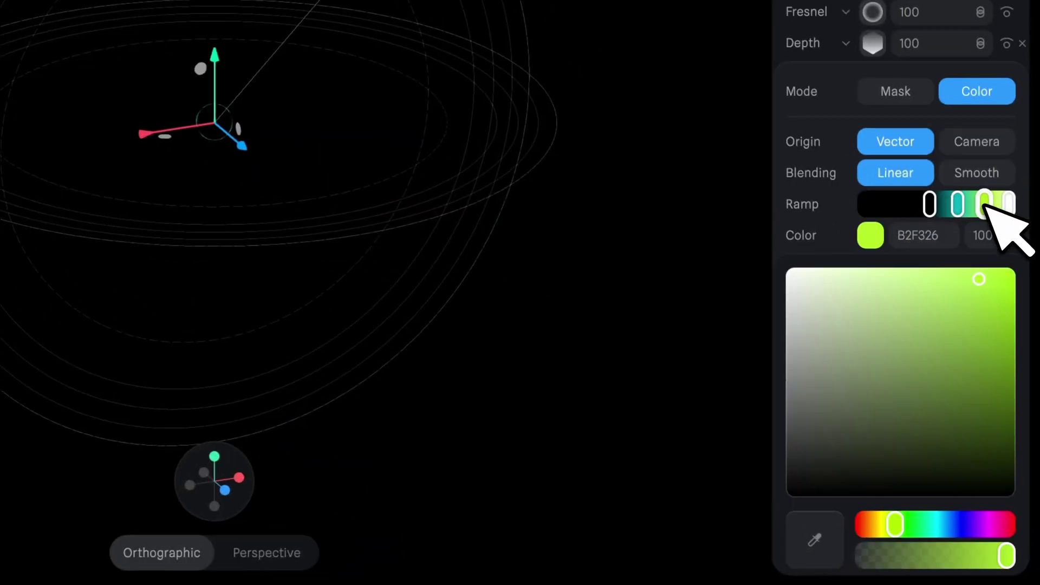
left_click(1009, 205)
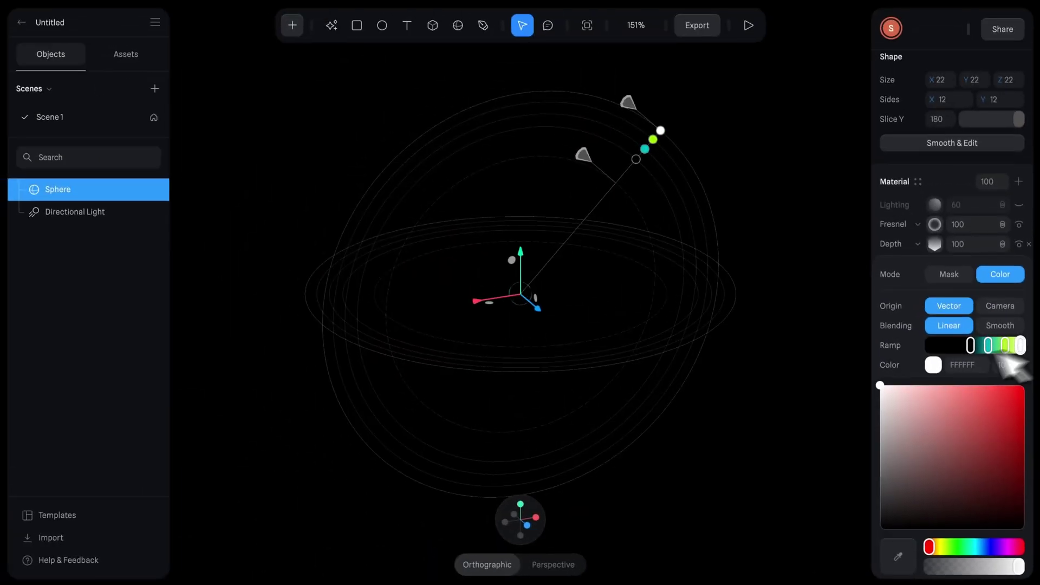
left_click(1008, 212)
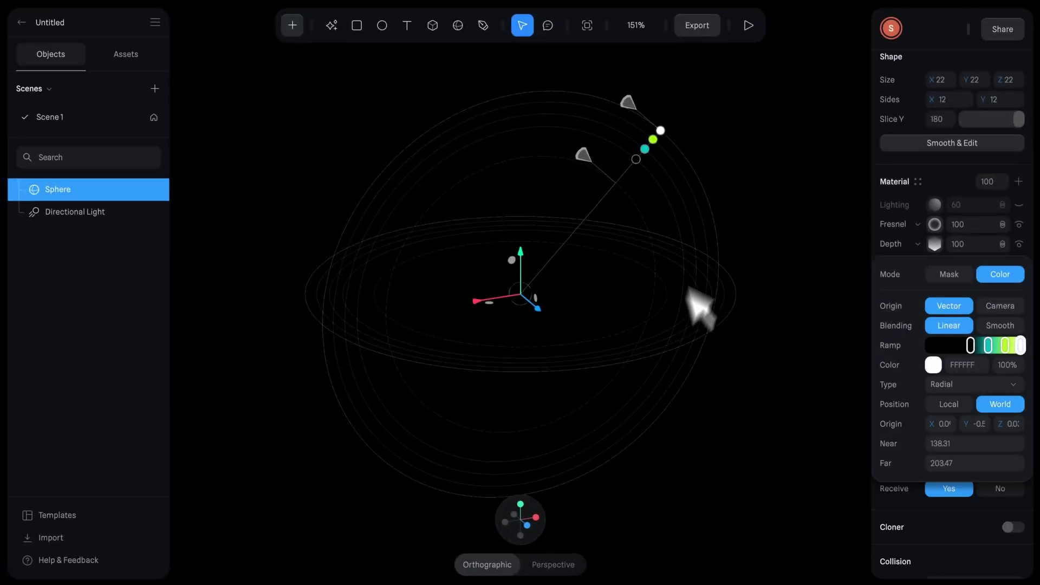
left_click_drag(790, 476, 790, 401)
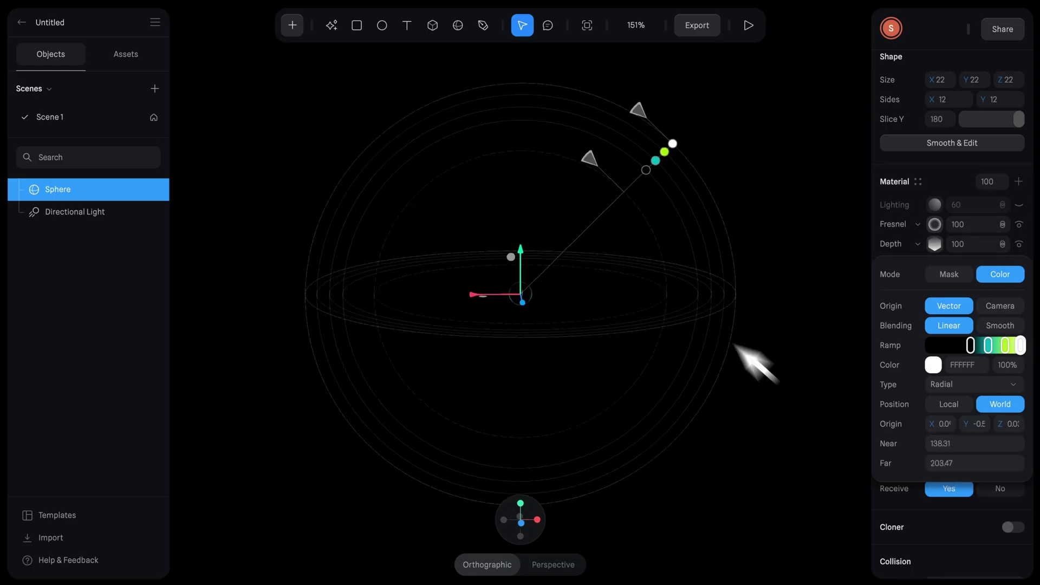
Add an Icosahedron to the scene from the objects list
left_click(769, 480)
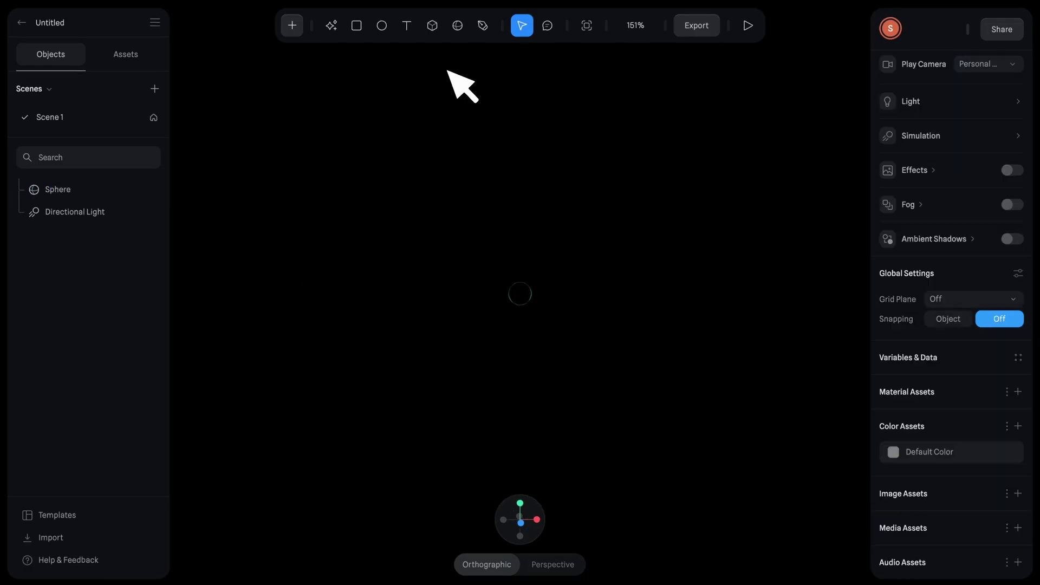
left_click(292, 25)
scroll(358, 324, "down", 5)
left_click(331, 321)
left_click(521, 296)
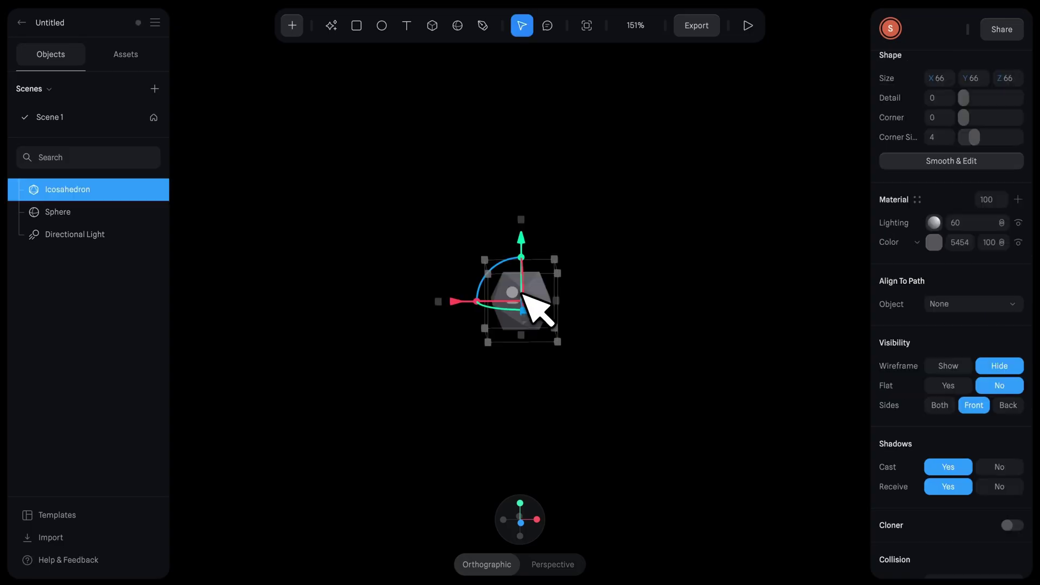
scroll(948, 279, "up", 4)
Set the Icosahedron to size 300 on every axis, detail 4 and corner size 1
left_click(945, 286)
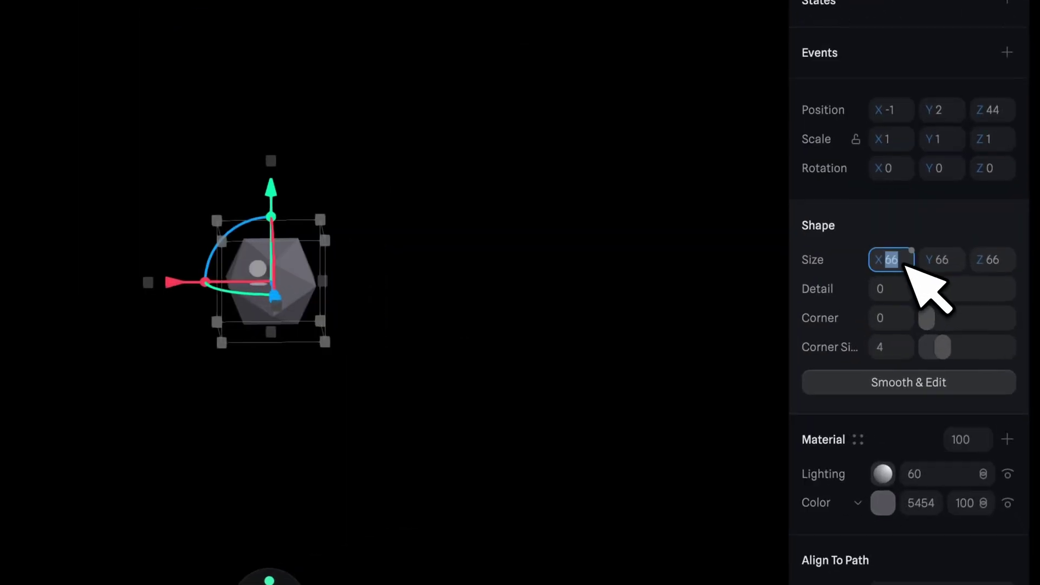
type("300")
left_click(956, 263)
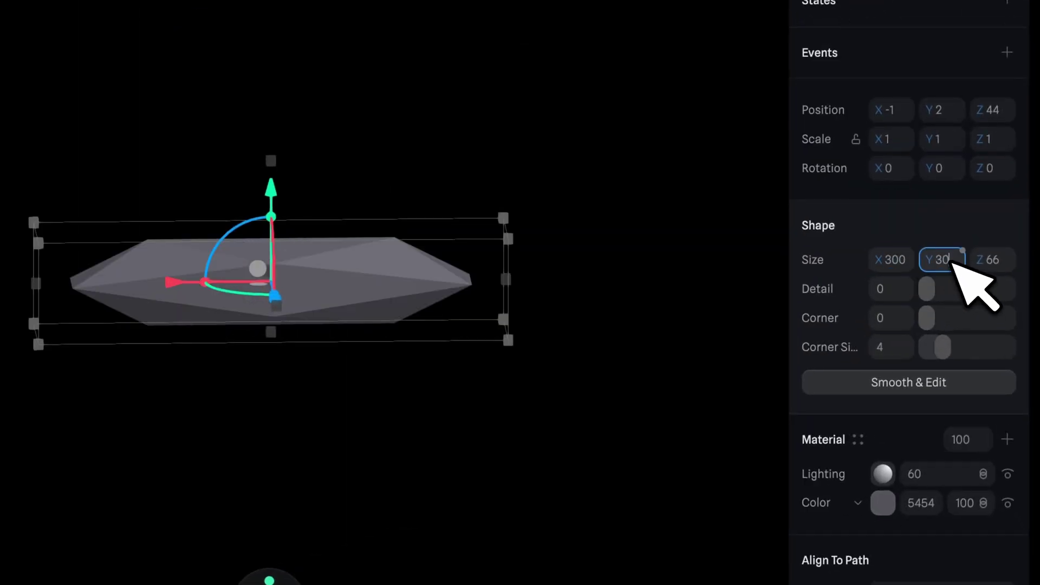
type("300")
left_click(984, 259)
type("300")
left_click(891, 292)
type("4")
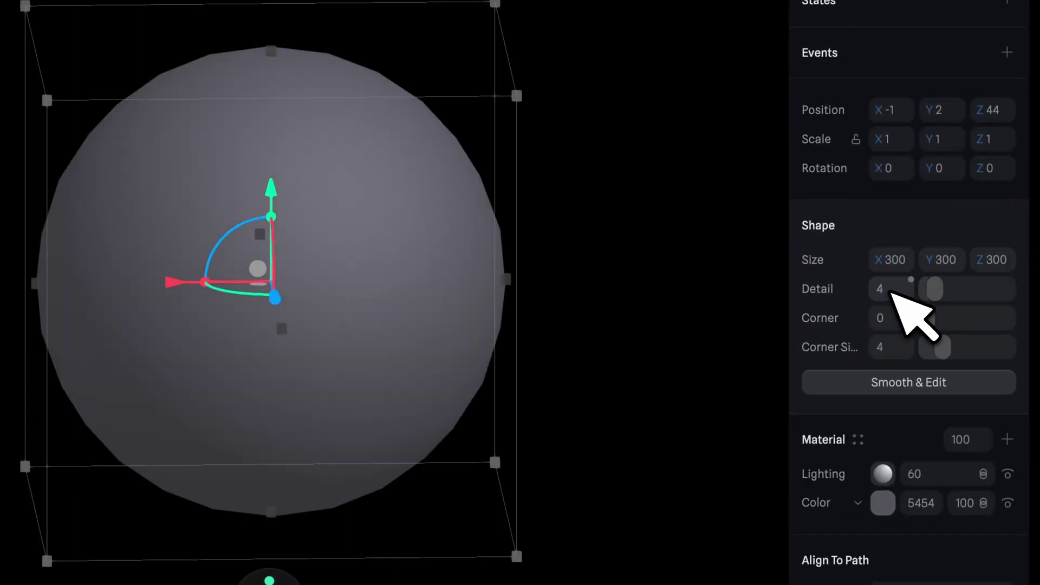
left_click(891, 347)
type("1")
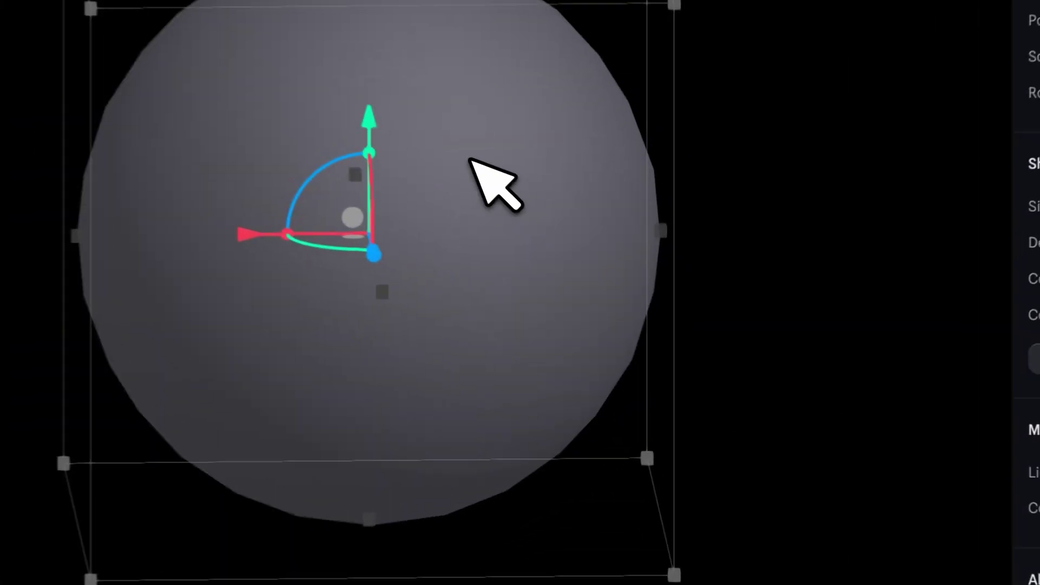
Reset the Icosahedron's transform and set its visibility sides to Back
right_click(577, 265)
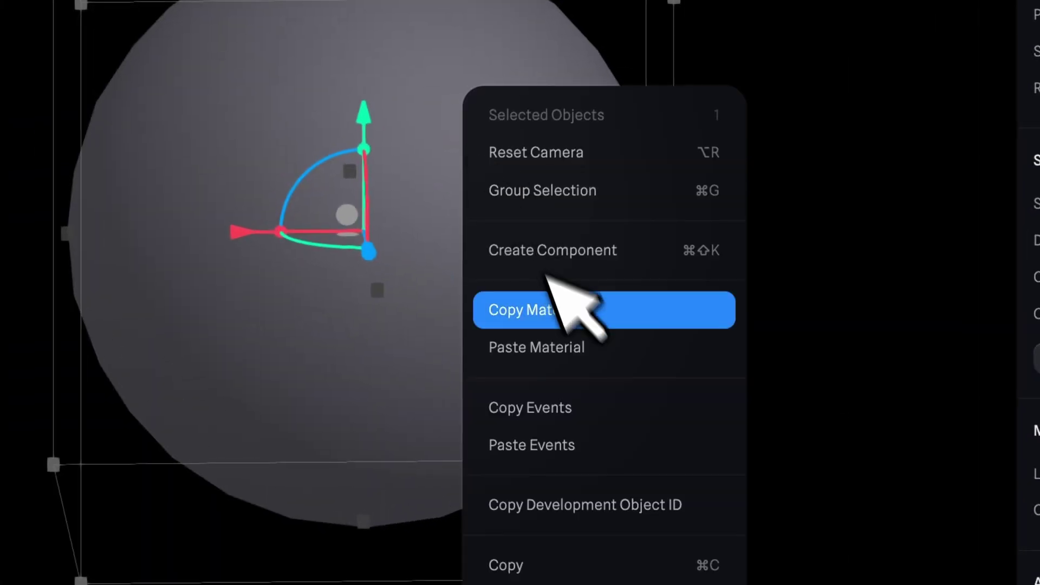
scroll(629, 344, "down", 5)
left_click(617, 451)
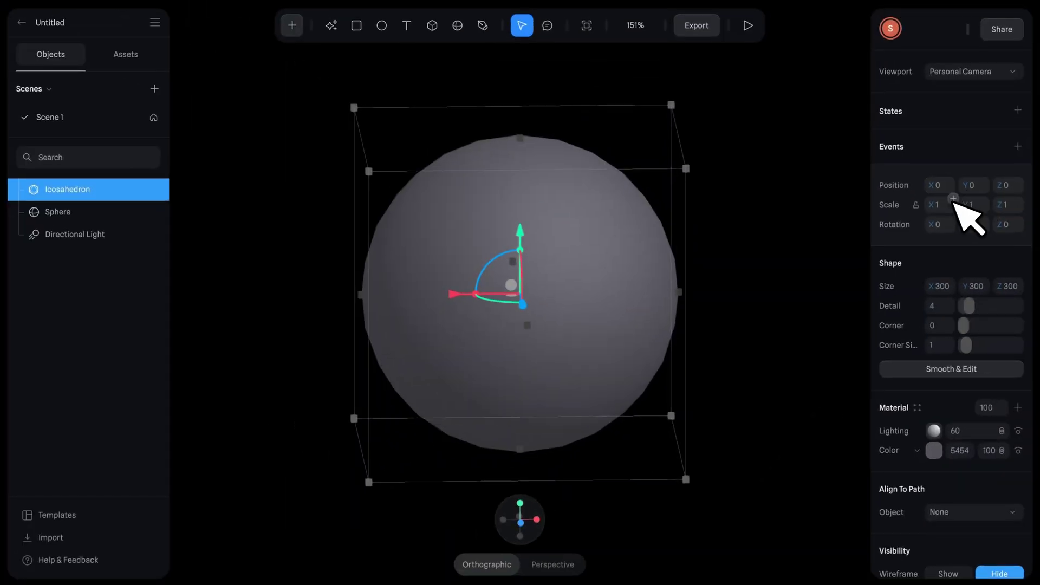
scroll(976, 282, "down", 4)
left_click(1008, 380)
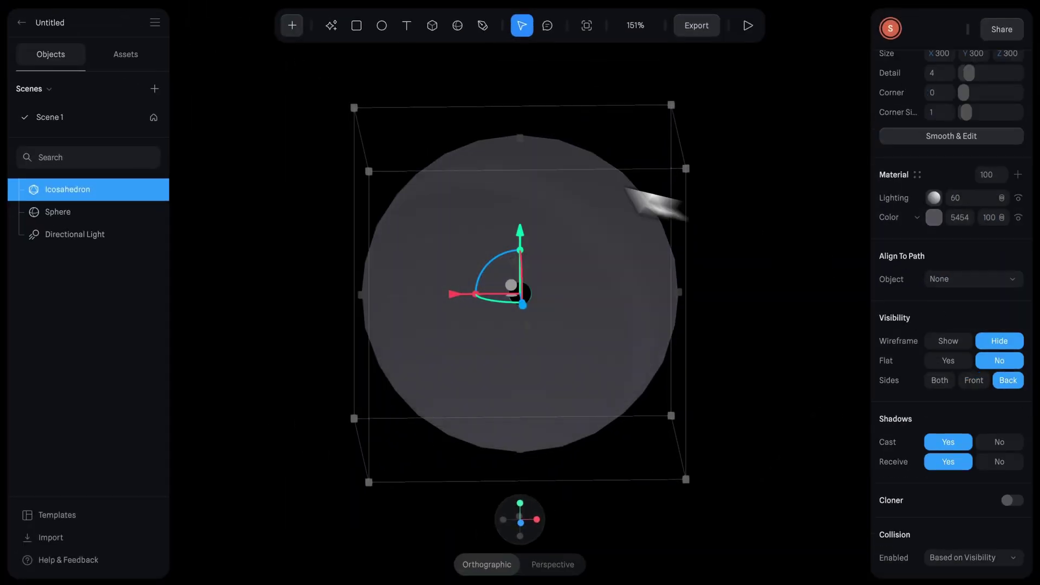
left_click(68, 216)
left_click(936, 218)
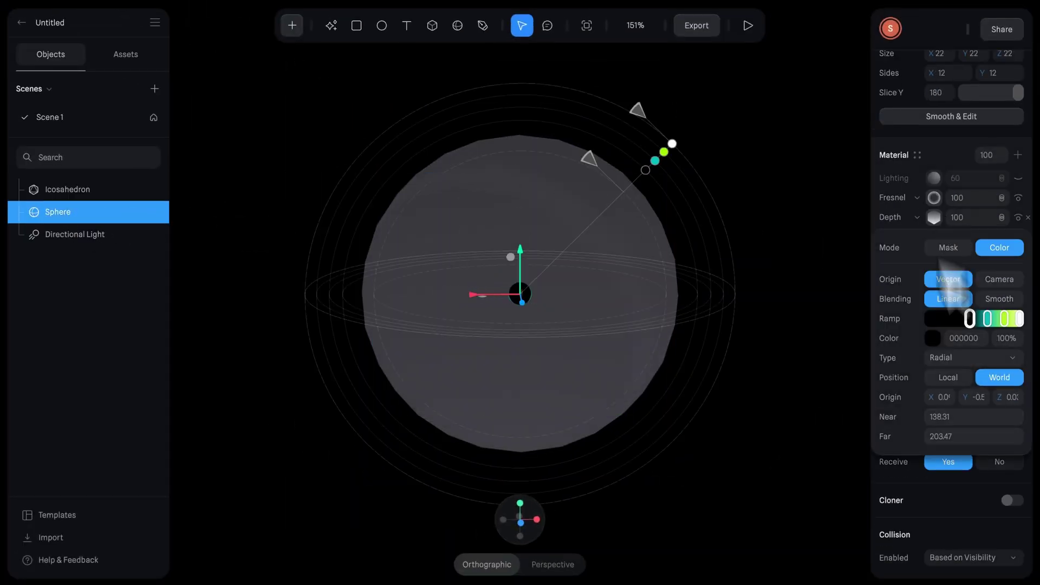
left_click_drag(786, 476, 760, 423)
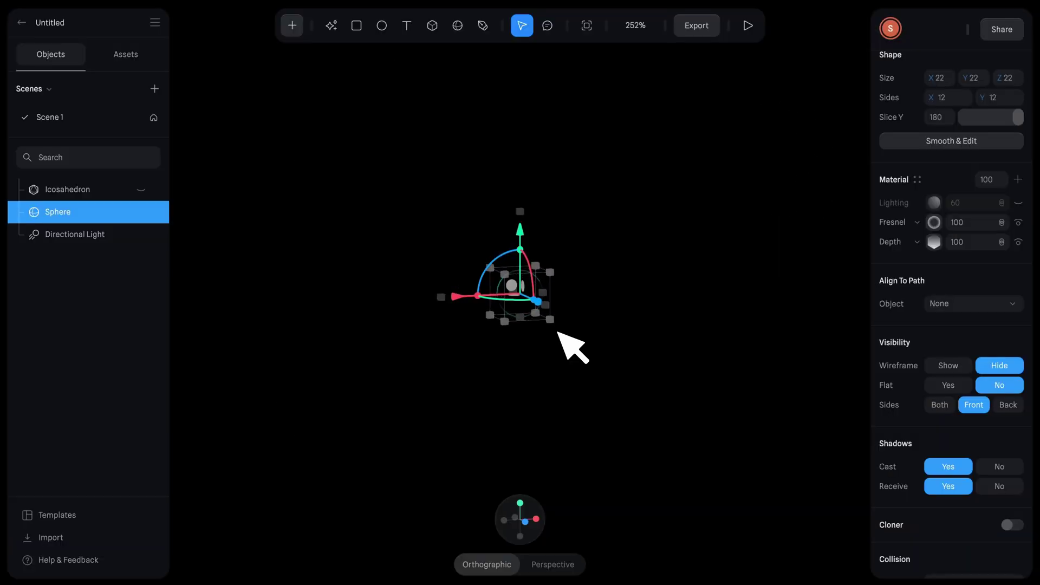
scroll(567, 324, "up", 5)
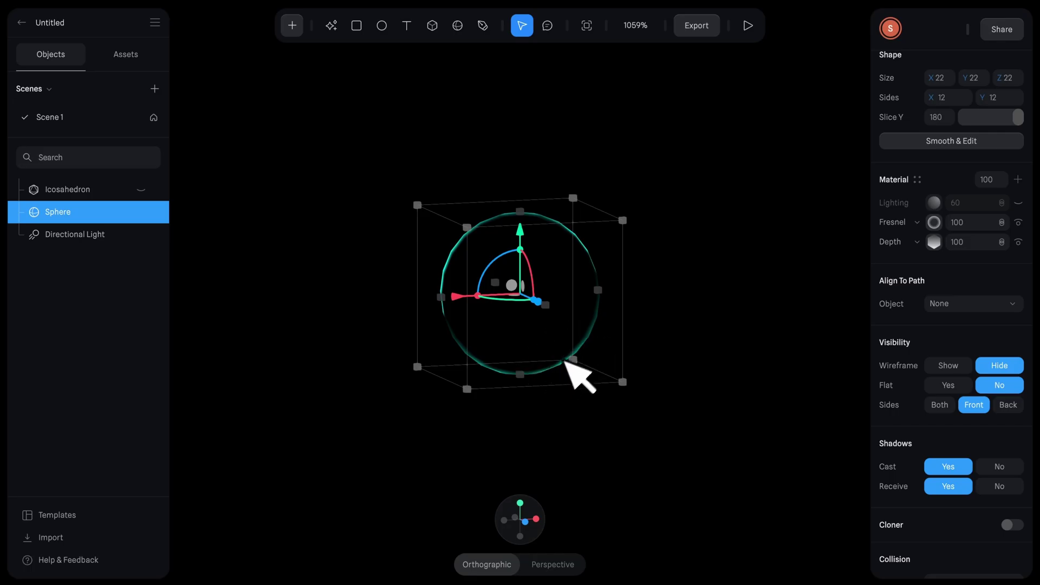
Unhide the Icosahedron and rename it 'Cloner Object'
left_click(125, 189)
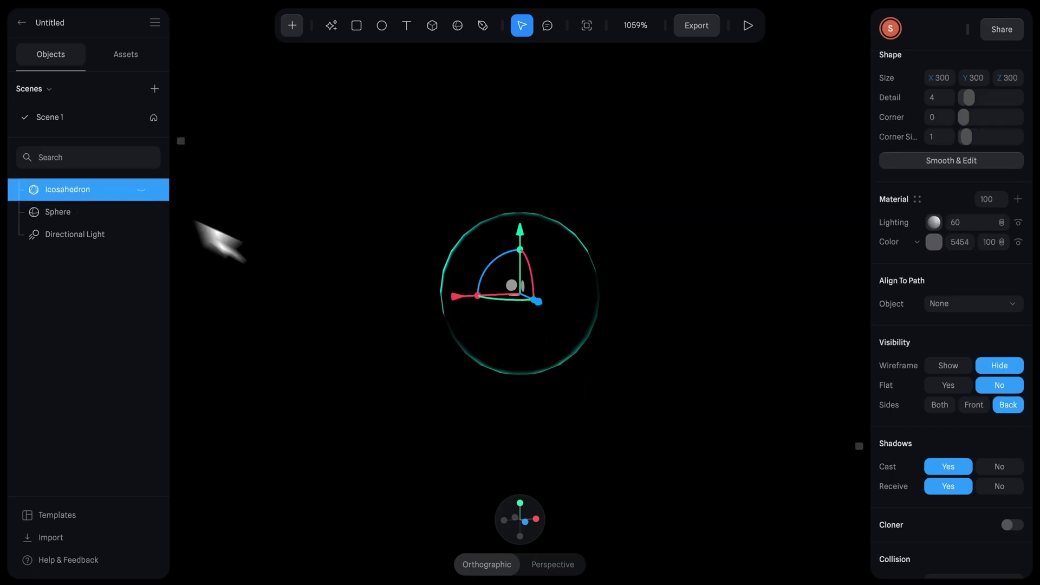
scroll(545, 363, "down", 5)
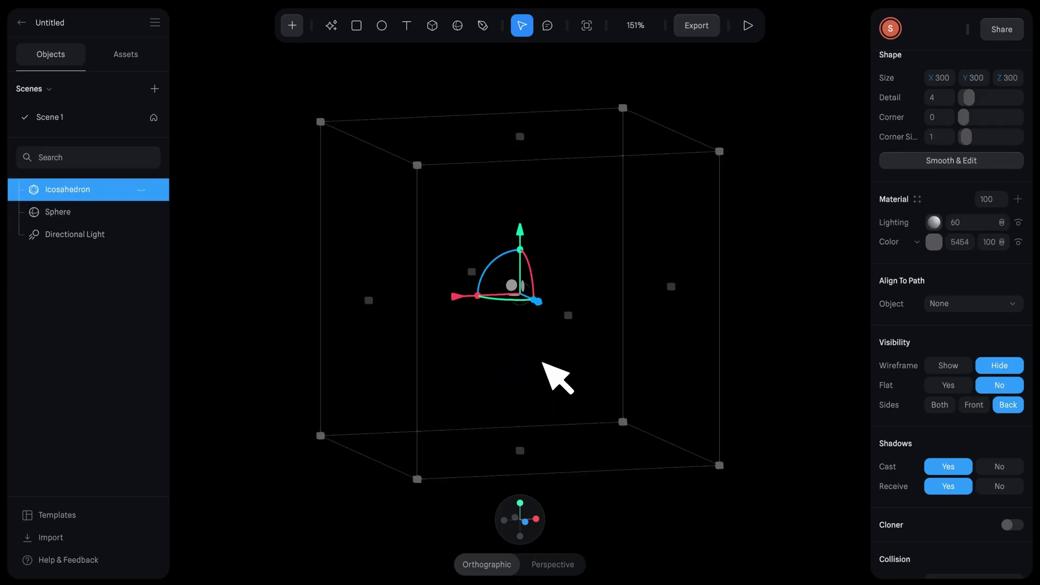
left_click(141, 189)
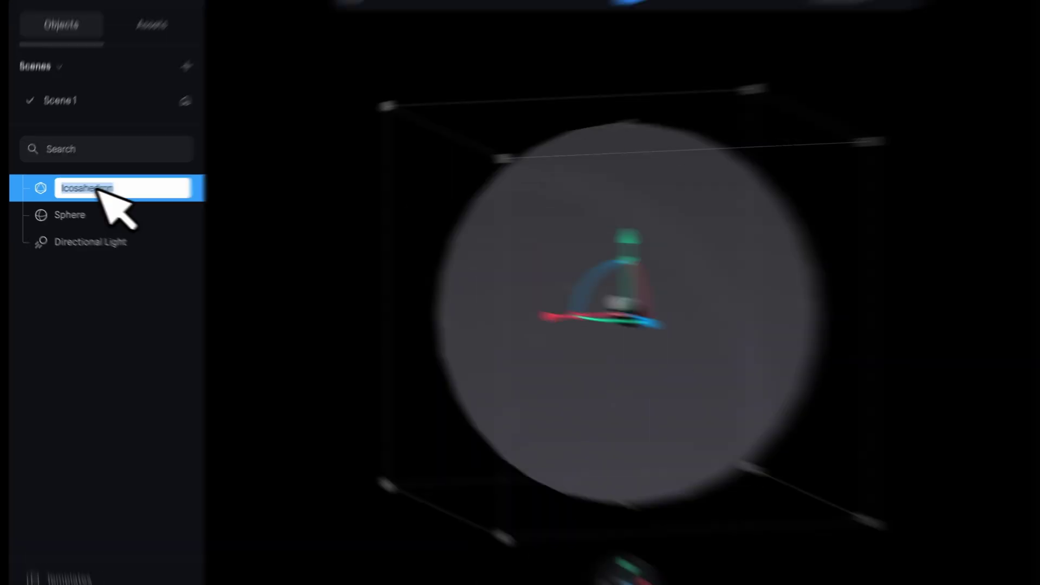
type("c")
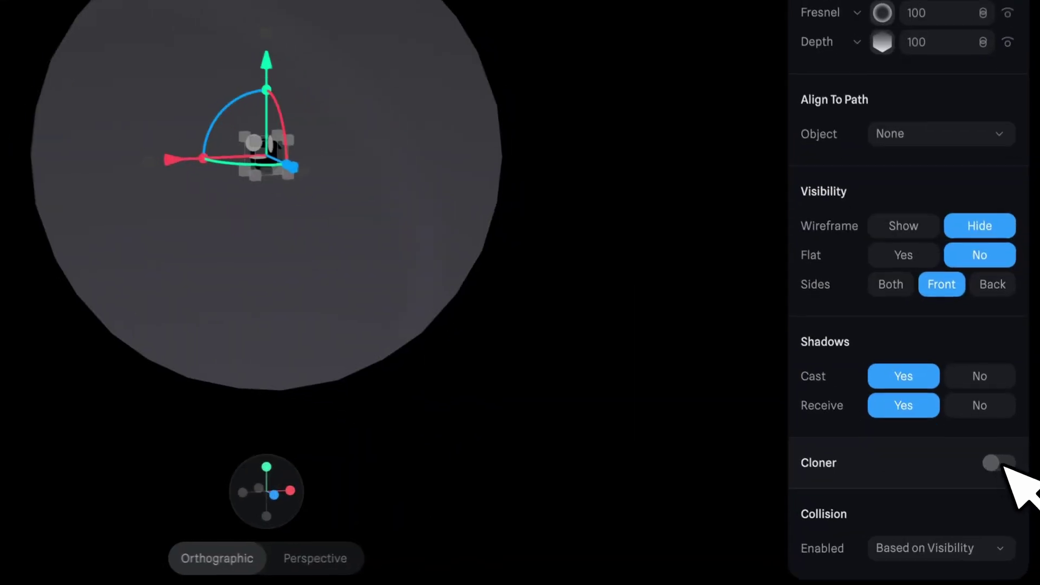
Enable a Cloner on the Sphere: type Object, target Cloner Object, spread on Vertex
left_click(1012, 525)
scroll(1016, 476, "down", 5)
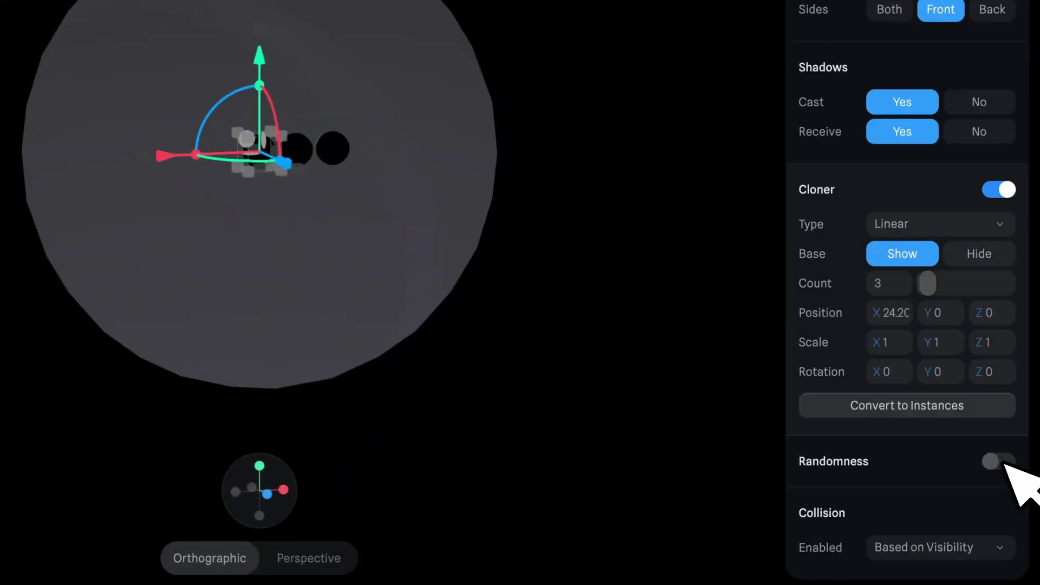
left_click(939, 224)
left_click(935, 283)
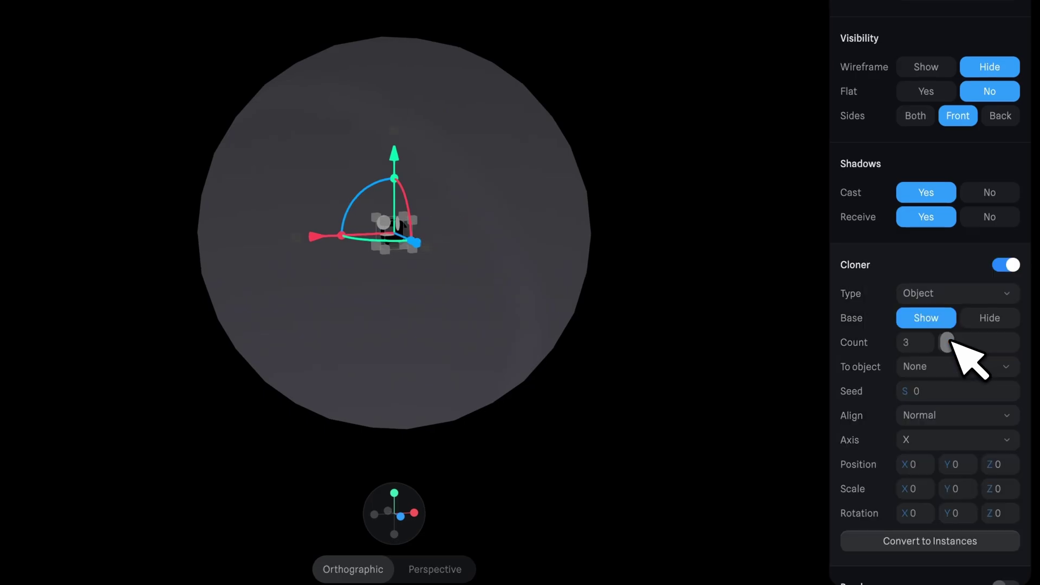
left_click(958, 367)
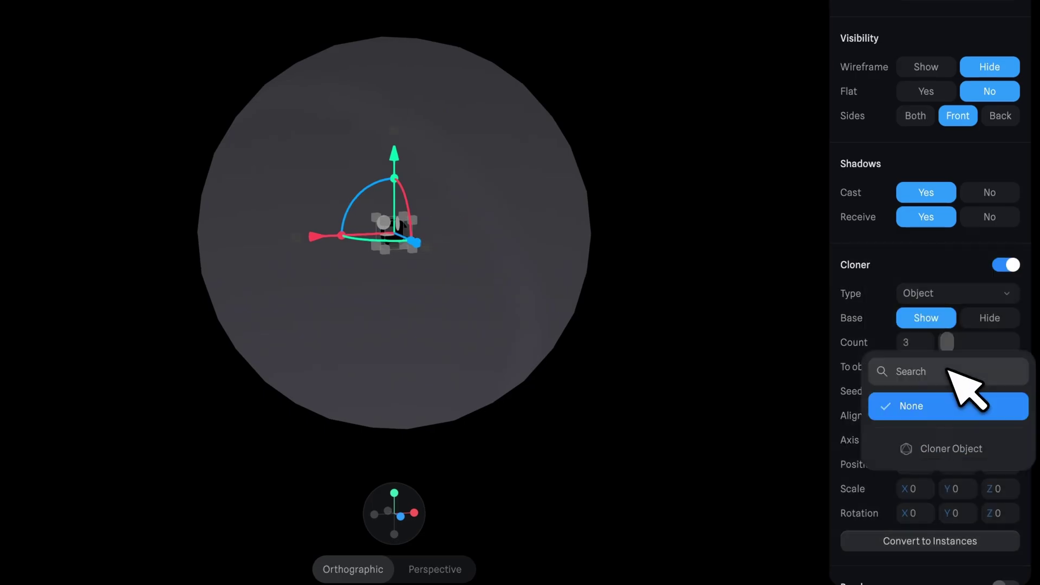
left_click(965, 450)
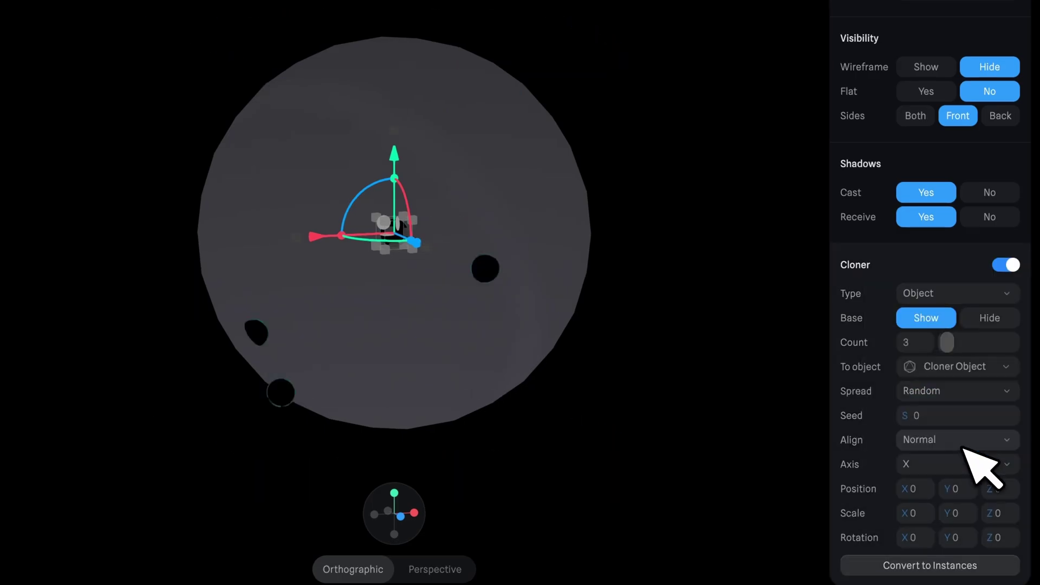
left_click(976, 390)
left_click(976, 463)
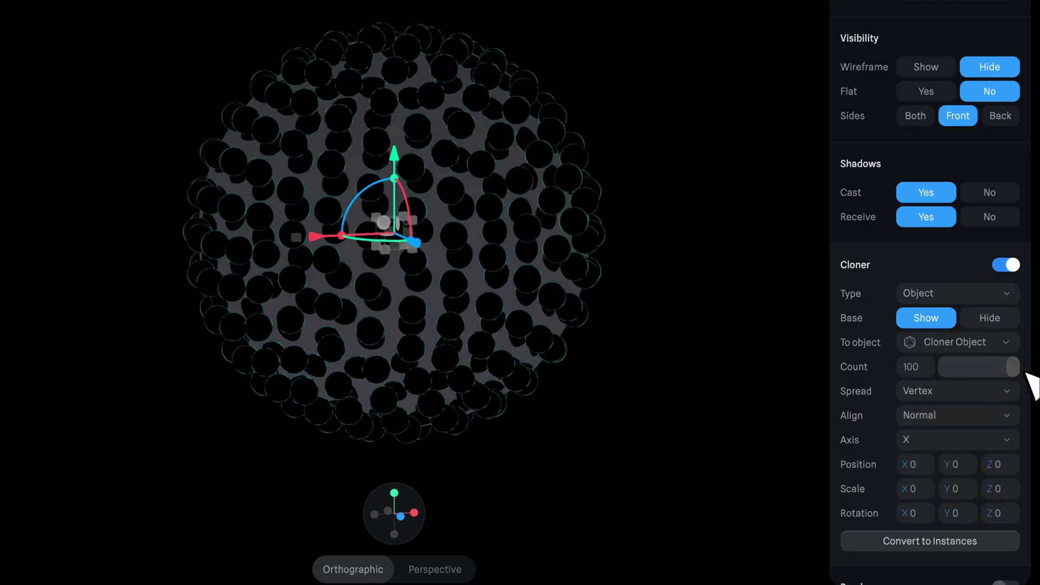
left_click_drag(731, 428, 518, 430)
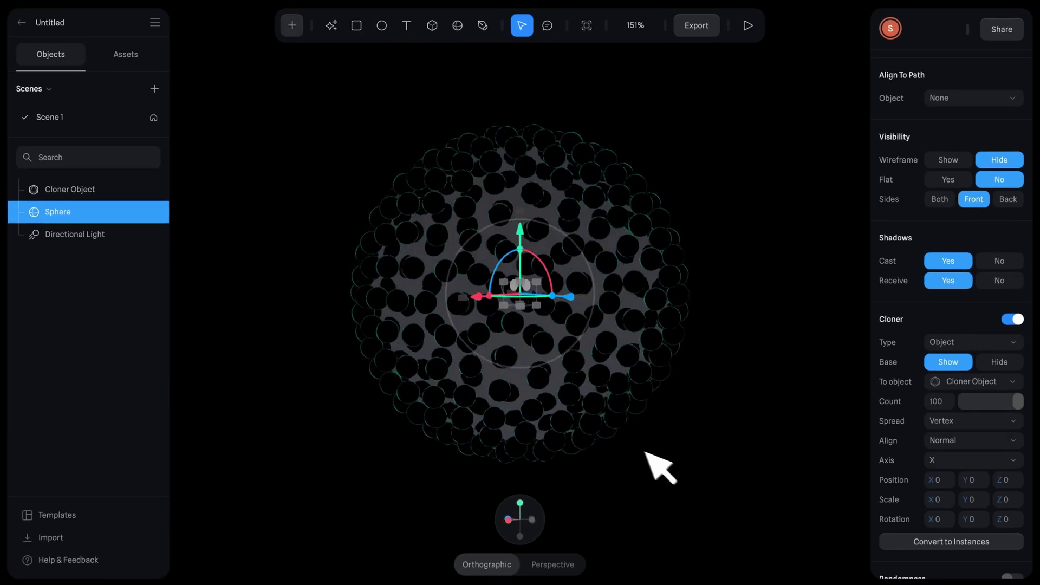
Convert the sphere clones to instances and inspect Clone 0 inside the Sphere Clones group
left_click_drag(661, 466, 870, 441)
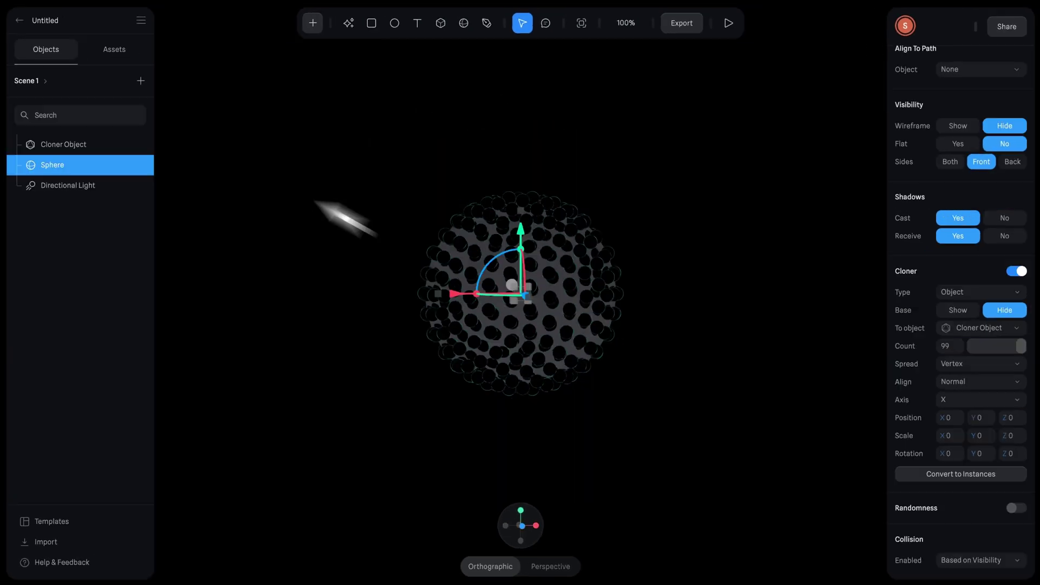
left_click(128, 145)
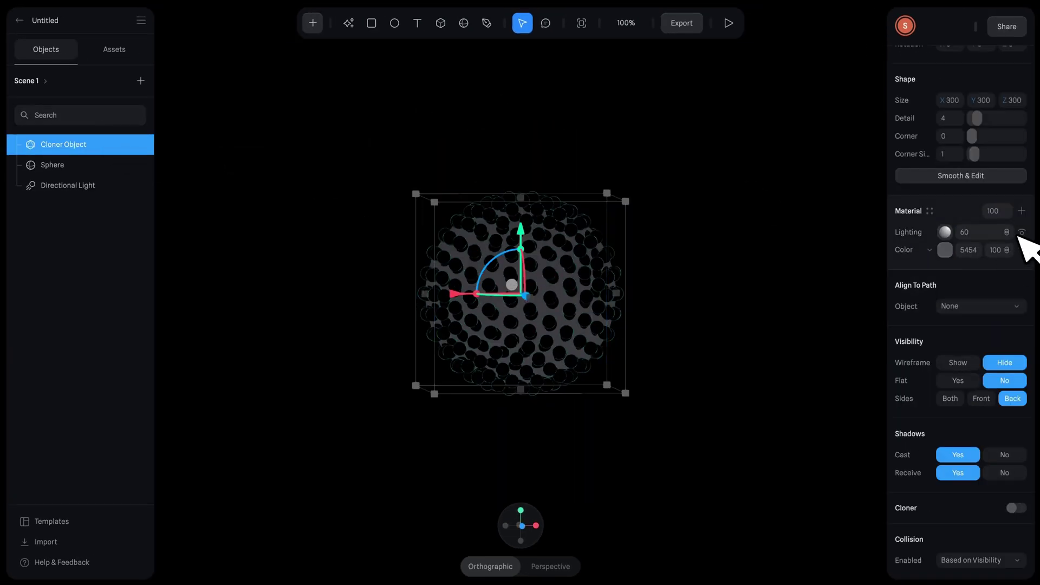
left_click(88, 165)
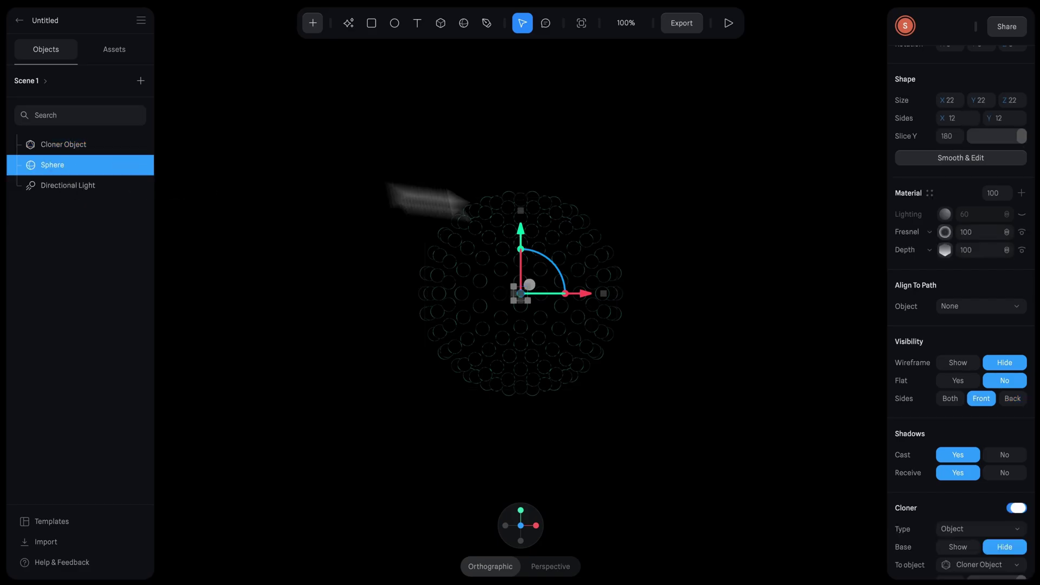
scroll(1008, 520, "down", 5)
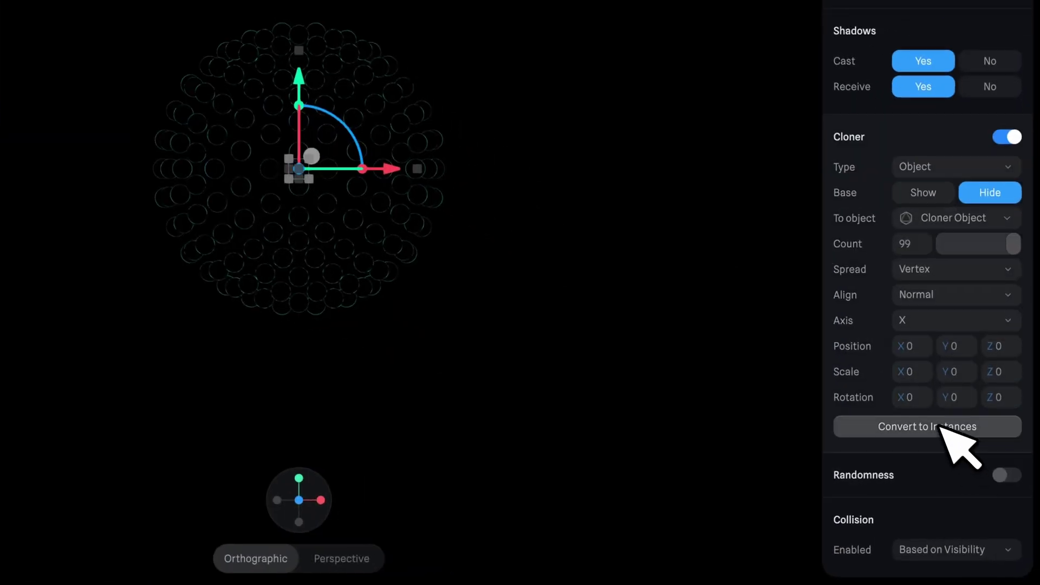
left_click(966, 426)
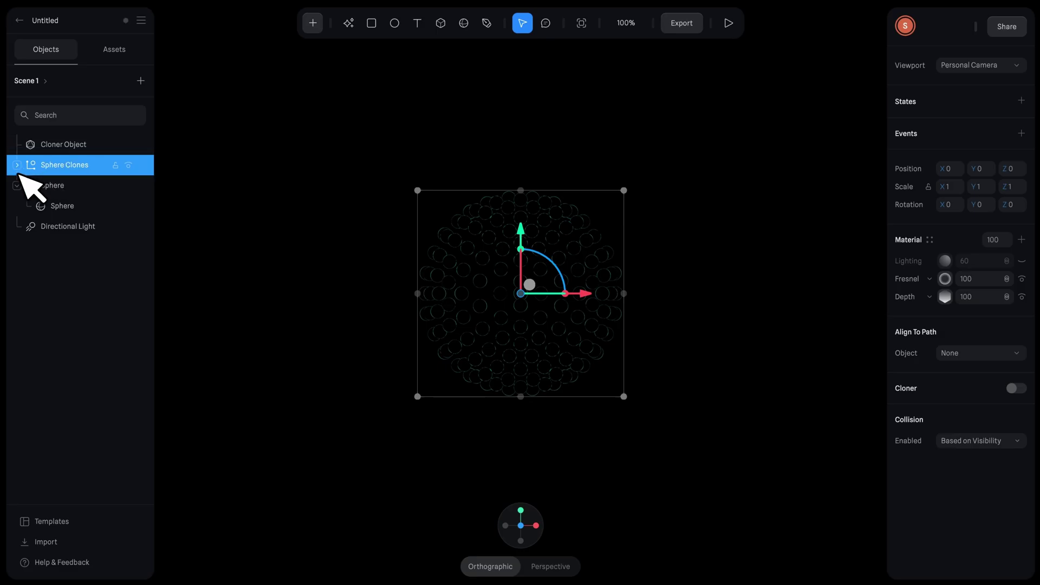
left_click(17, 165)
left_click(81, 185)
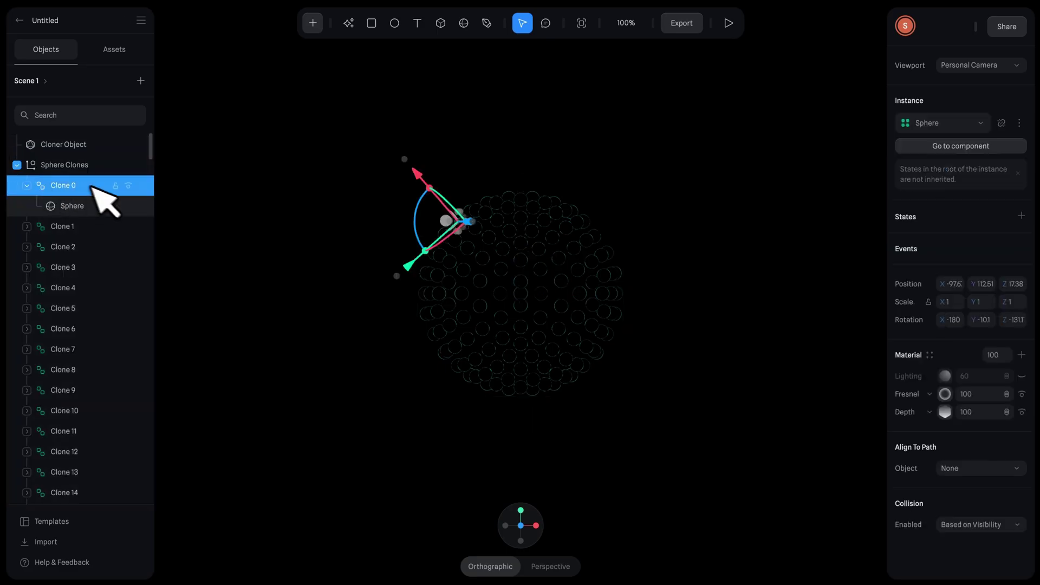
left_click(87, 206)
left_click(726, 390)
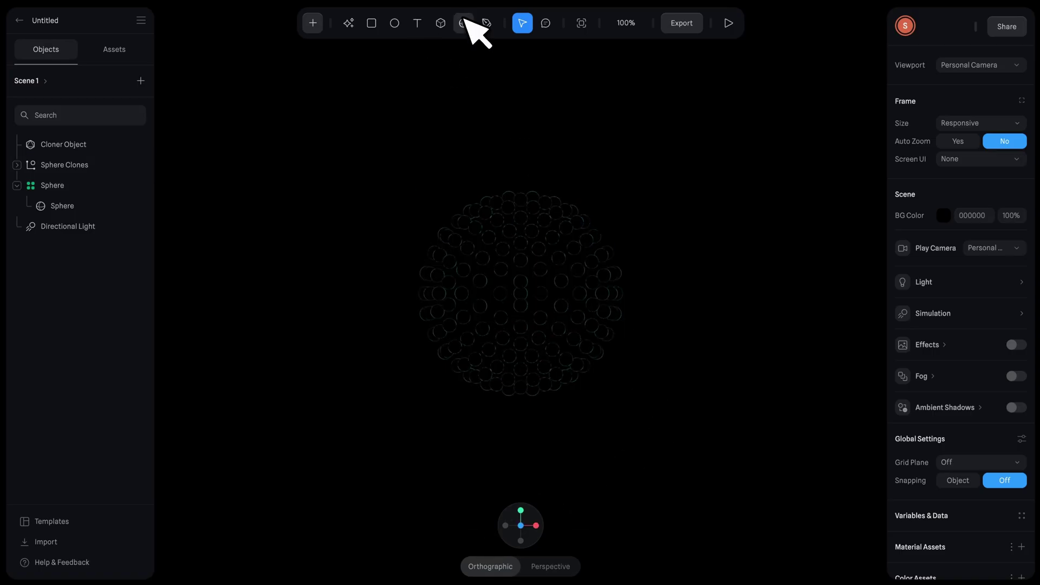
Place a new sphere right of the clone shell and size it to 300
left_click(772, 298)
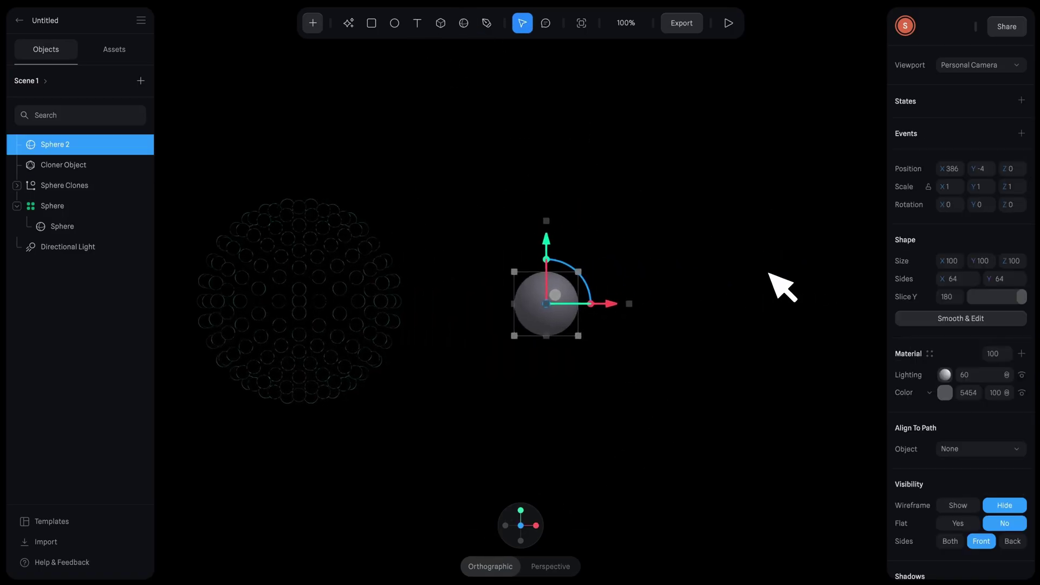
left_click(956, 263)
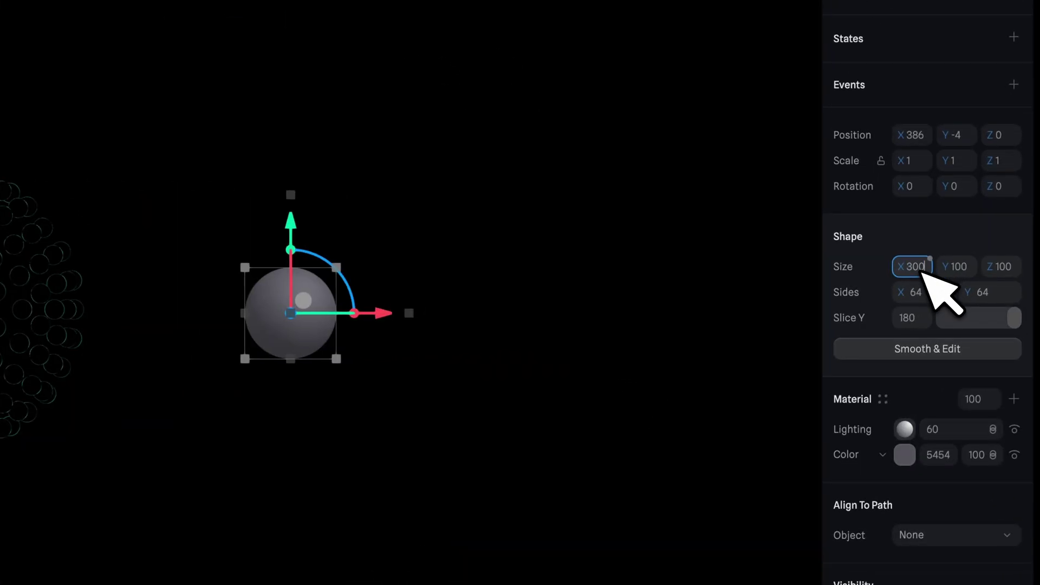
type("300")
left_click(963, 269)
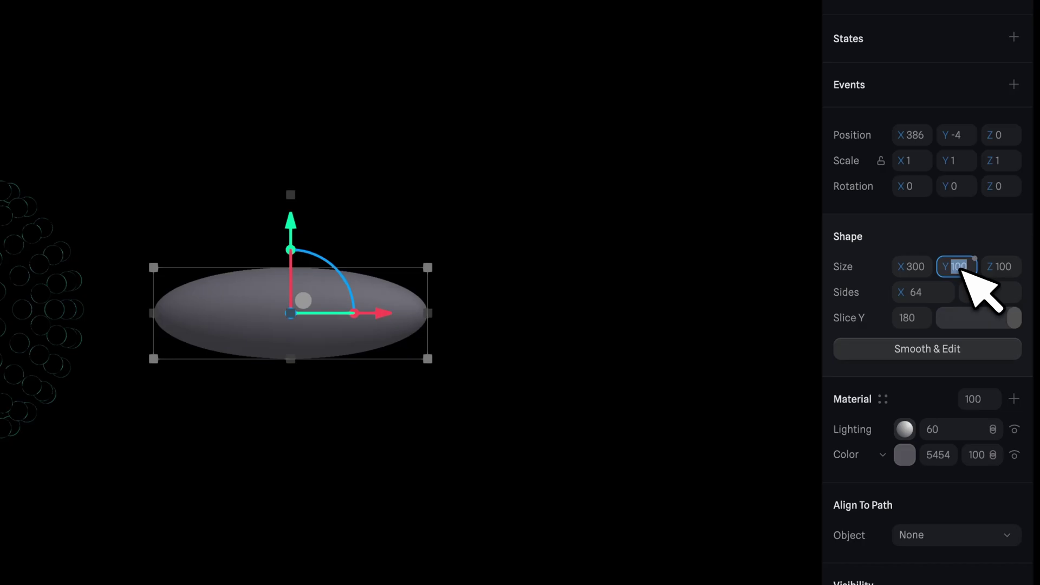
left_click(1009, 268)
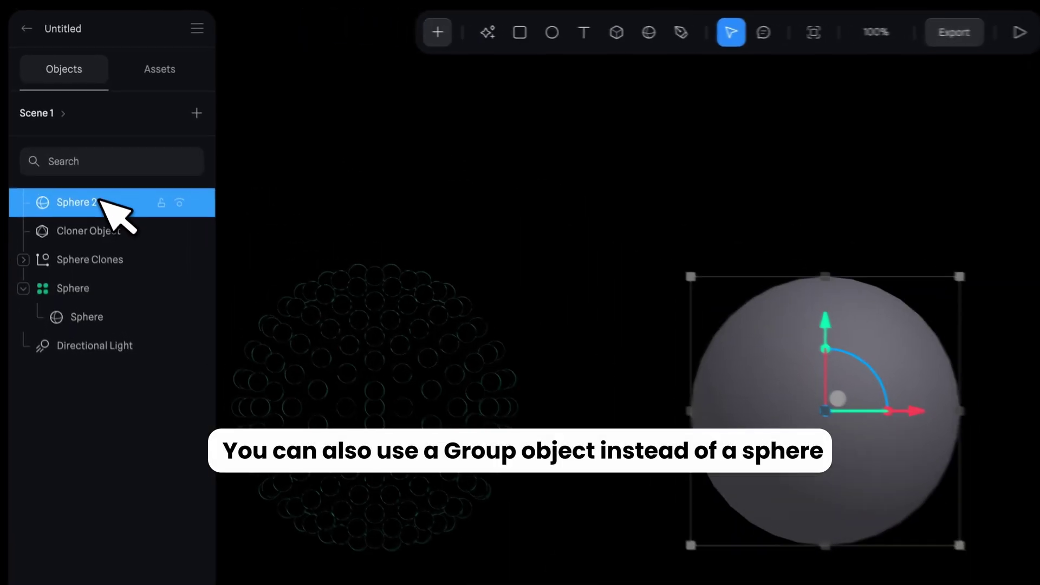
Rename the new sphere to 'Cursor'
double_click(71, 144)
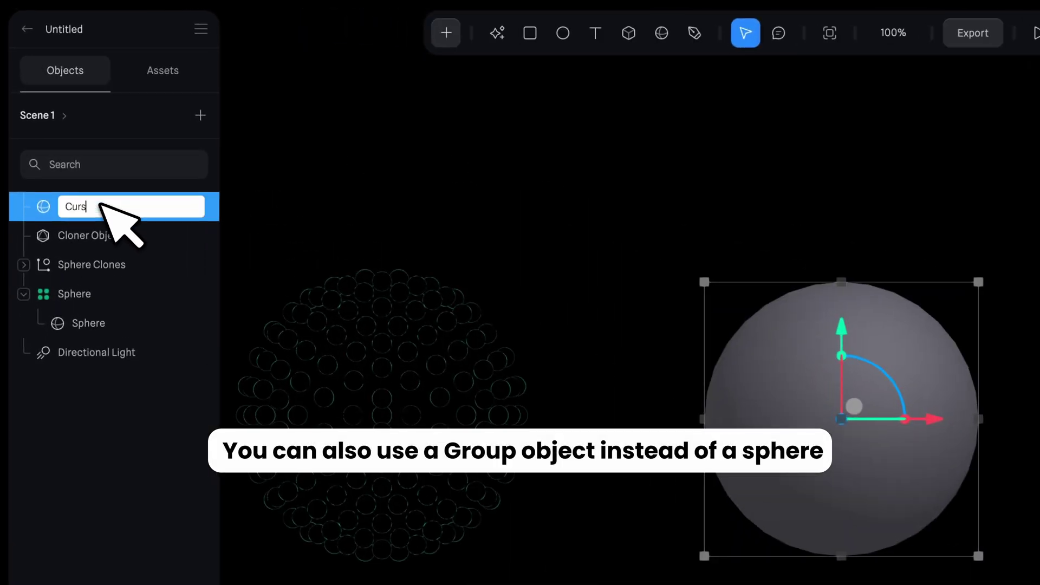
type("Cursor")
key("Return")
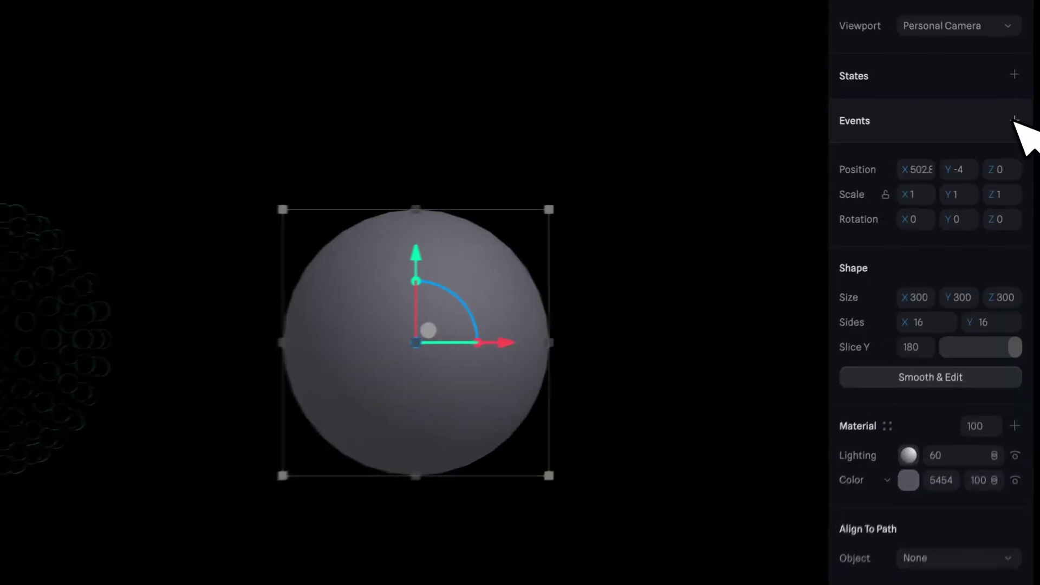
Add an event to the Cursor sphere and set its trigger to Follow
left_click(1022, 133)
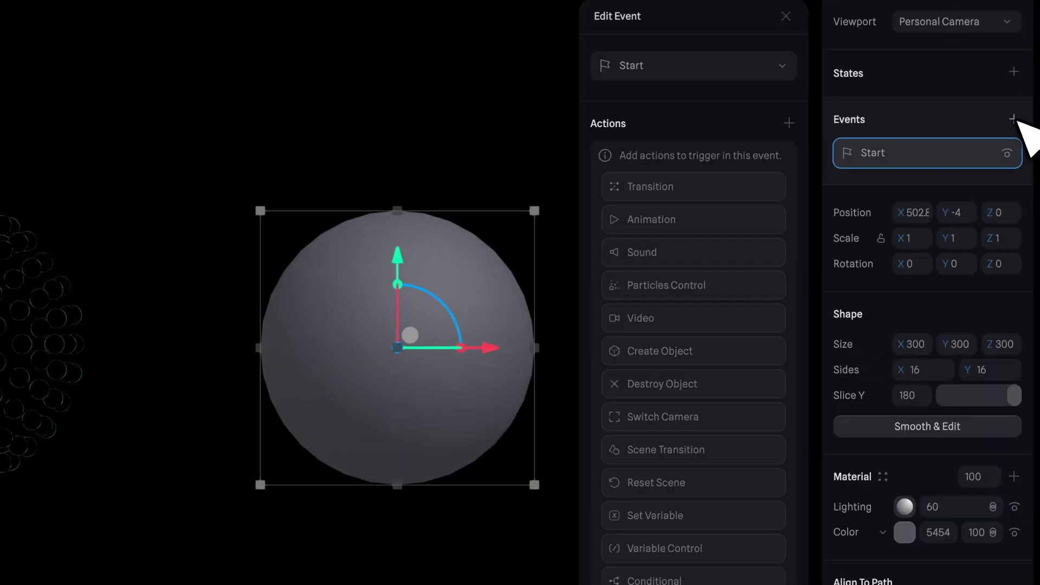
left_click(829, 94)
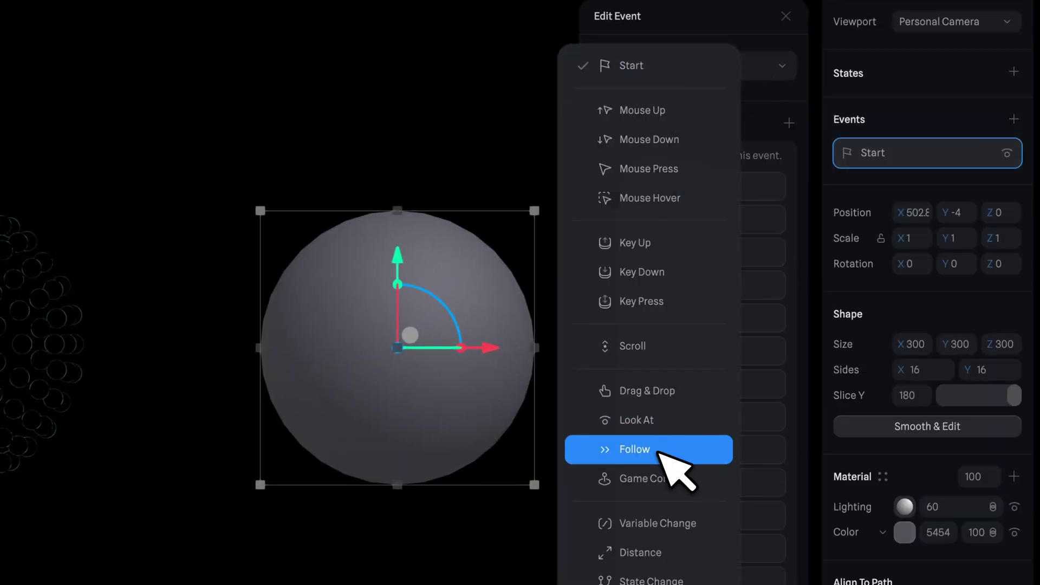
left_click(673, 453)
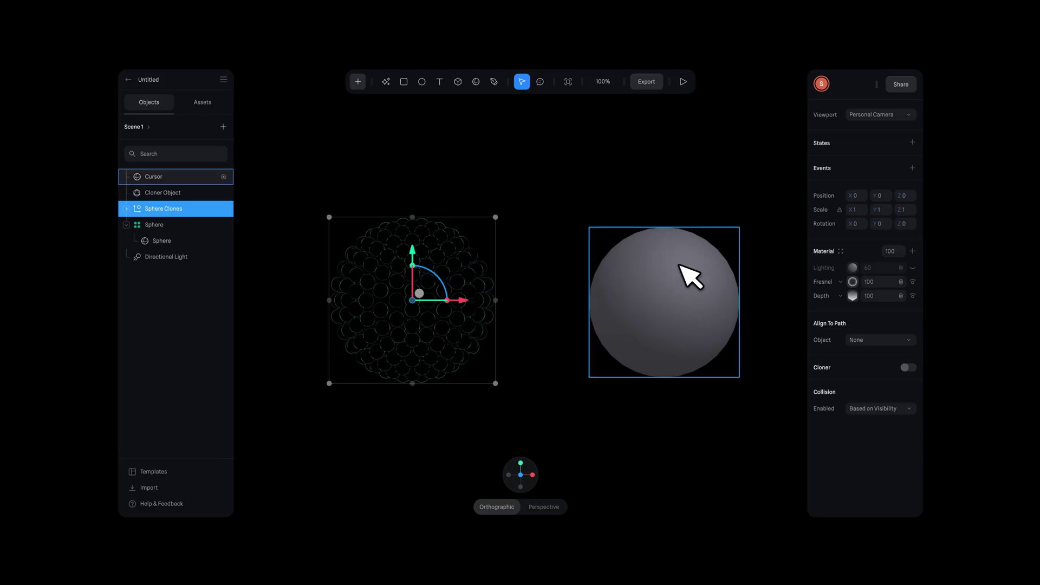
Add a new state to the inner sphere and set the Base State scale to 1.40
double_click(475, 347)
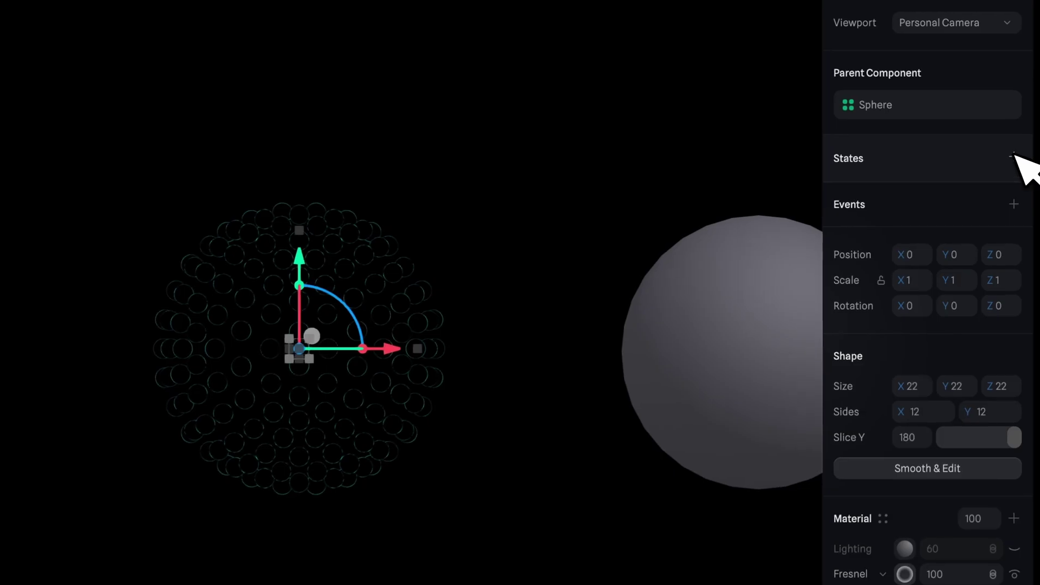
left_click(1015, 156)
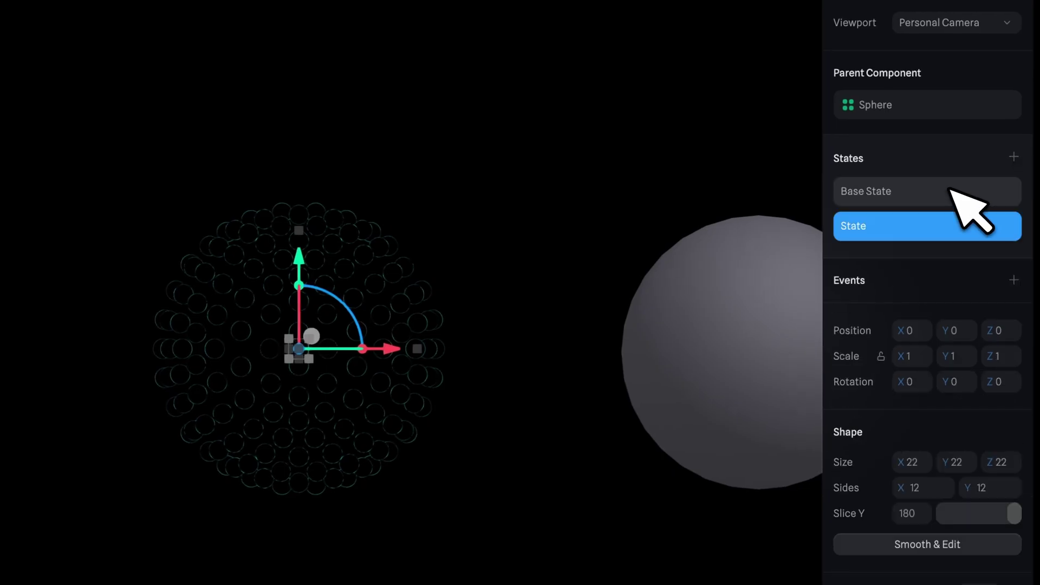
left_click(954, 190)
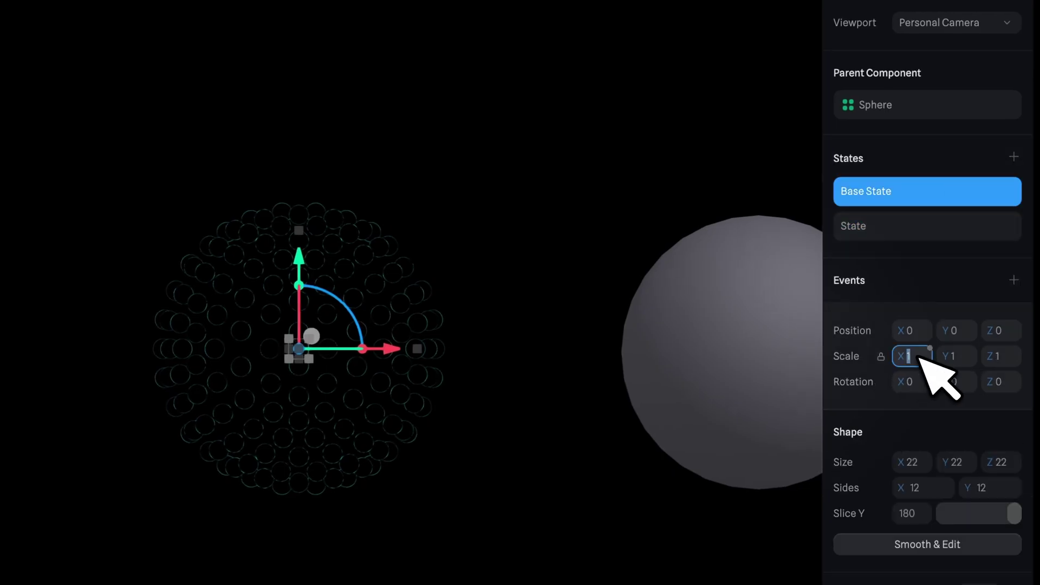
type(".4")
key("Return")
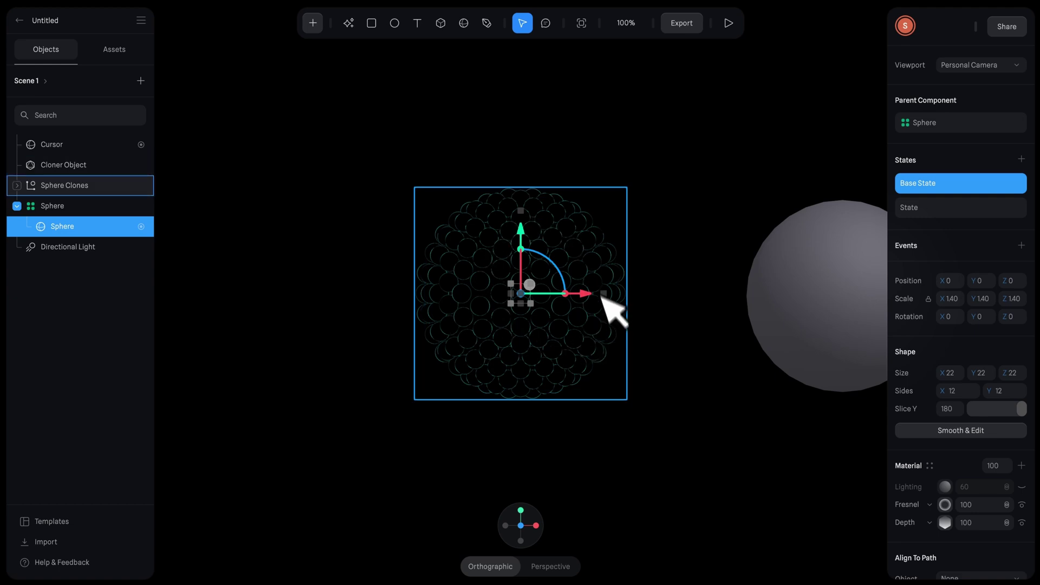
Move the sphere's second state to X 40, Y -40 with scale 0.10
left_click(984, 210)
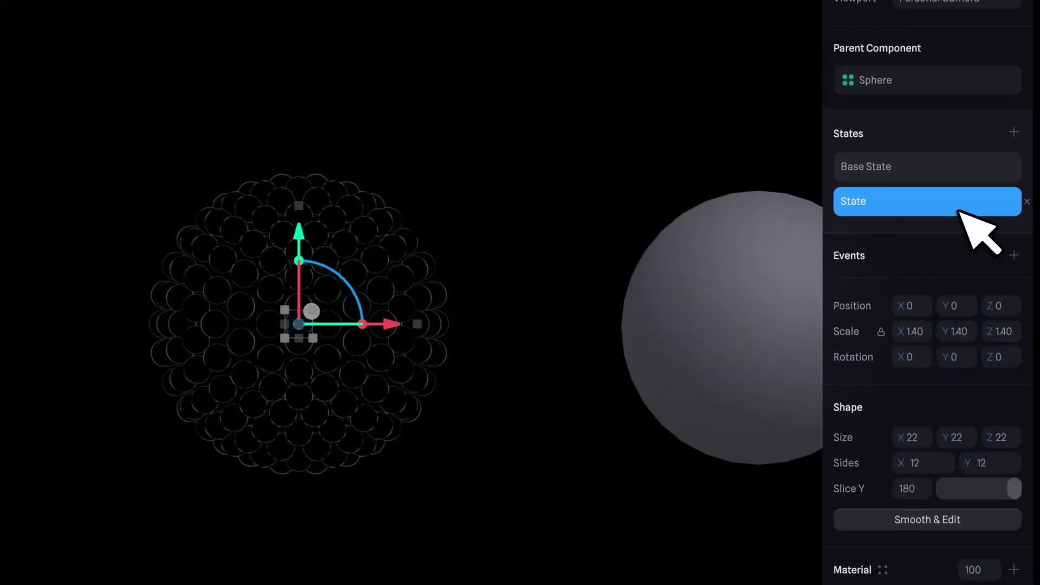
left_click(922, 307)
left_click(970, 310)
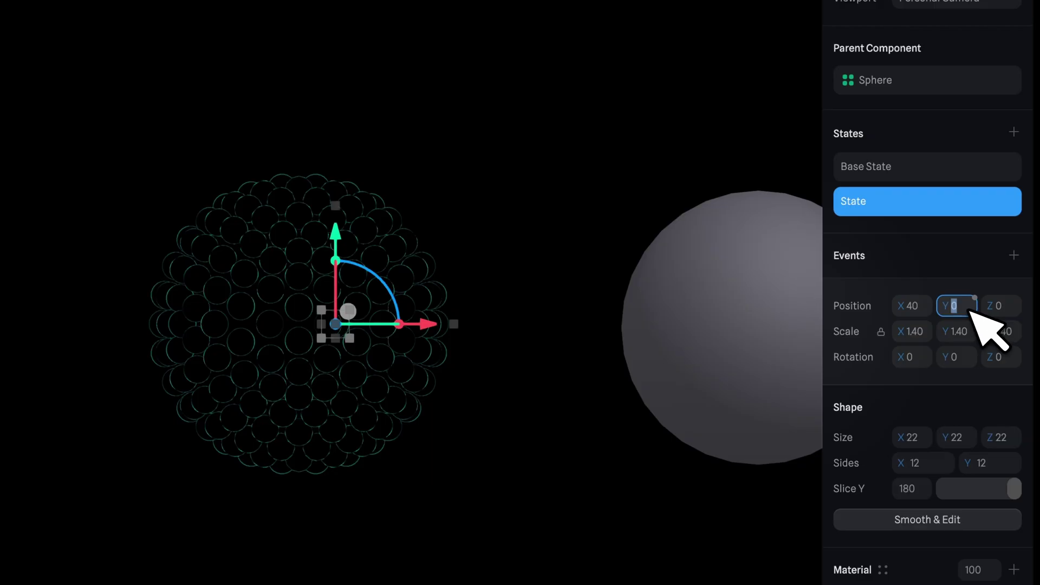
type("-40")
key("Return")
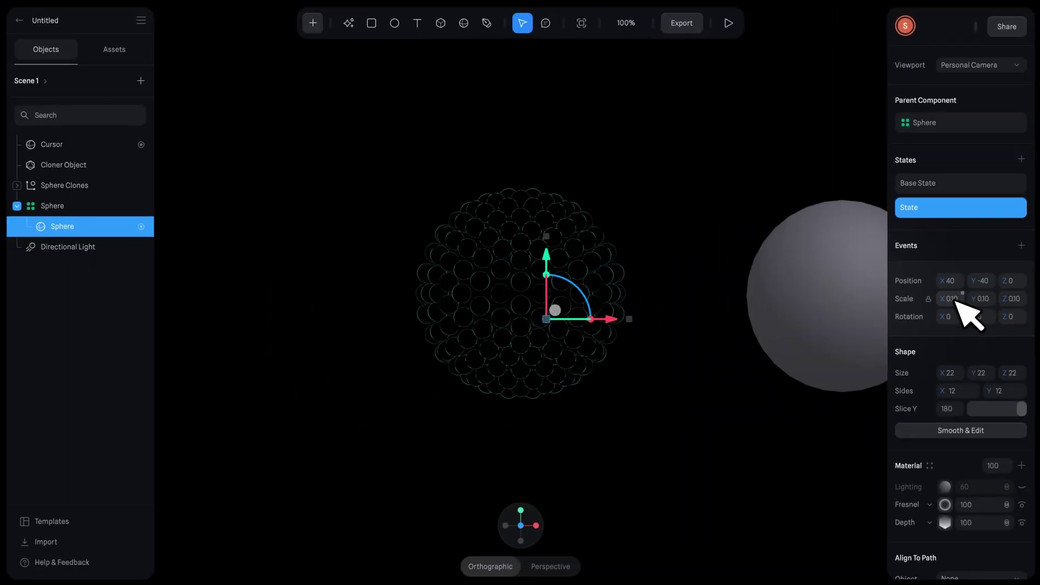
Set the sphere's Depth layer origin X to 310
scroll(936, 351, "down", 3)
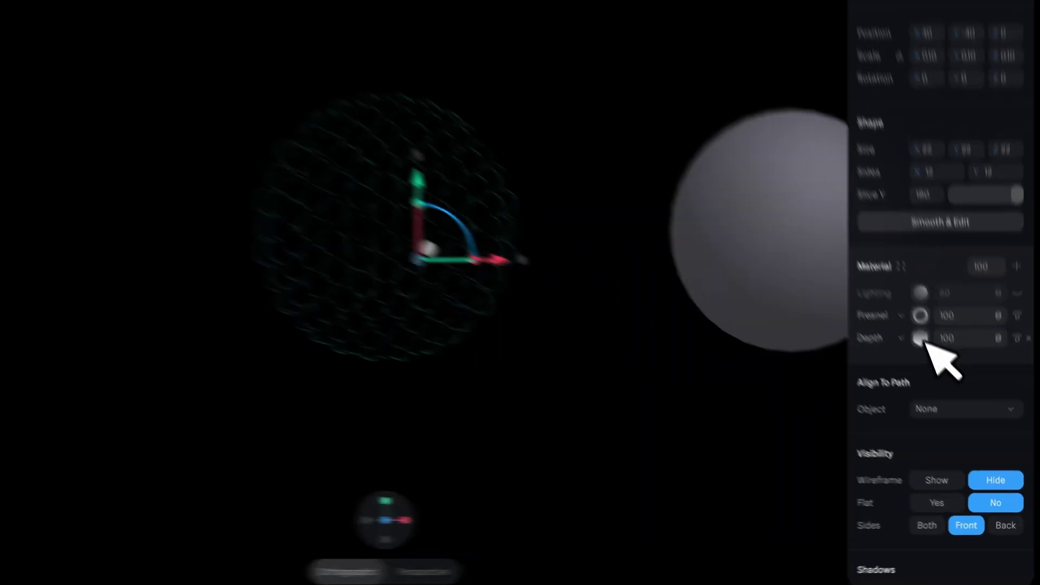
left_click(920, 338)
scroll(919, 328, "down", 2)
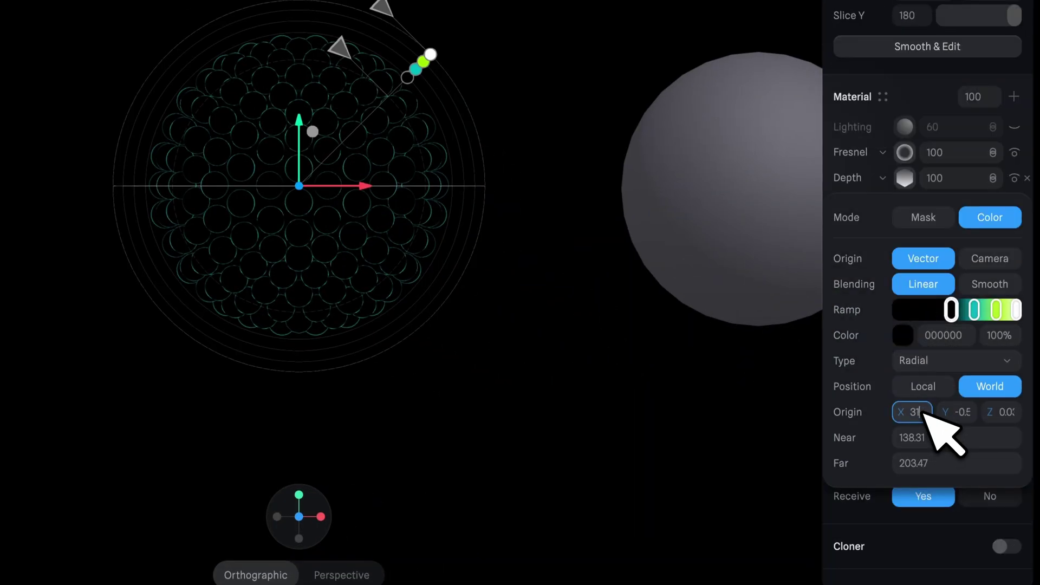
type("0")
key("Return")
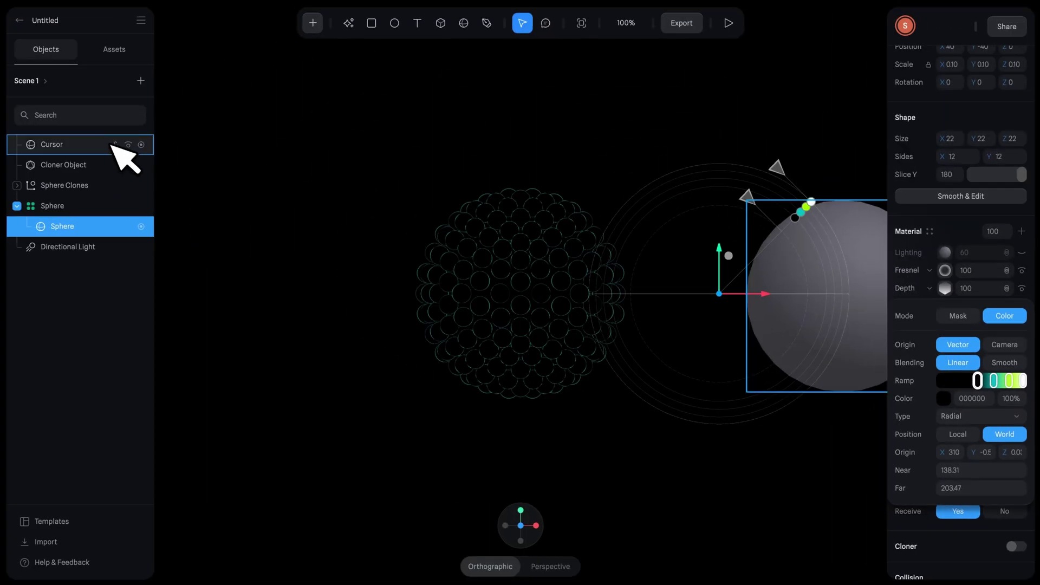
Hide the Cursor sphere and orbit the view around the sphere clones
left_click(129, 145)
left_click(946, 287)
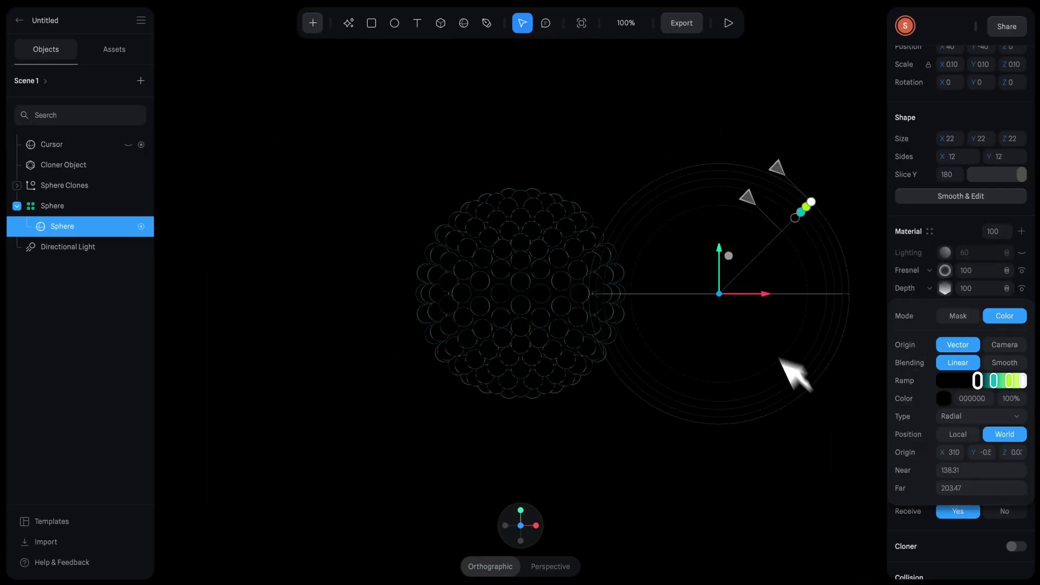
left_click(522, 511)
scroll(645, 455, "up", 5)
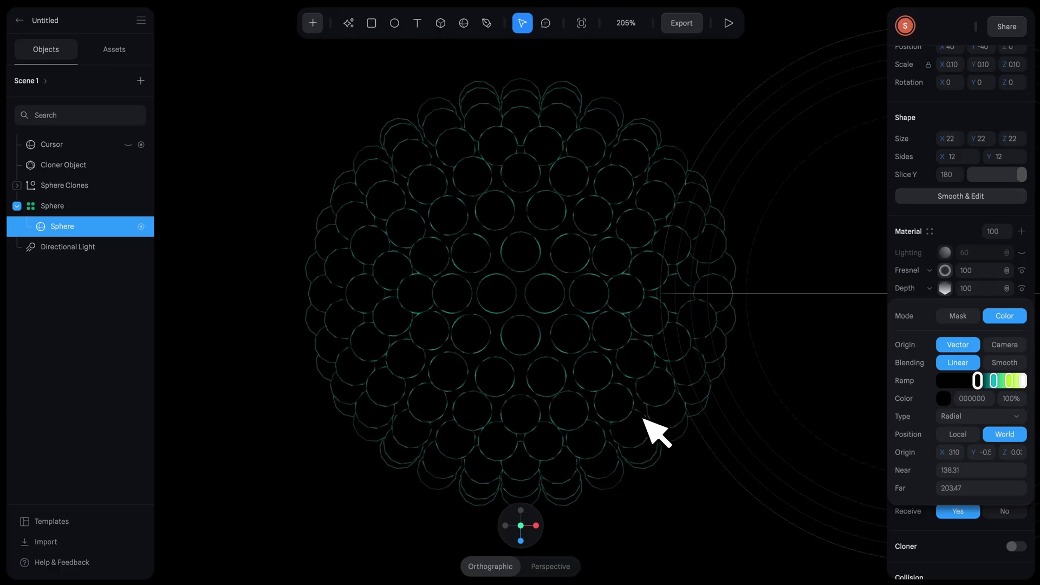
scroll(656, 433, "up", 2)
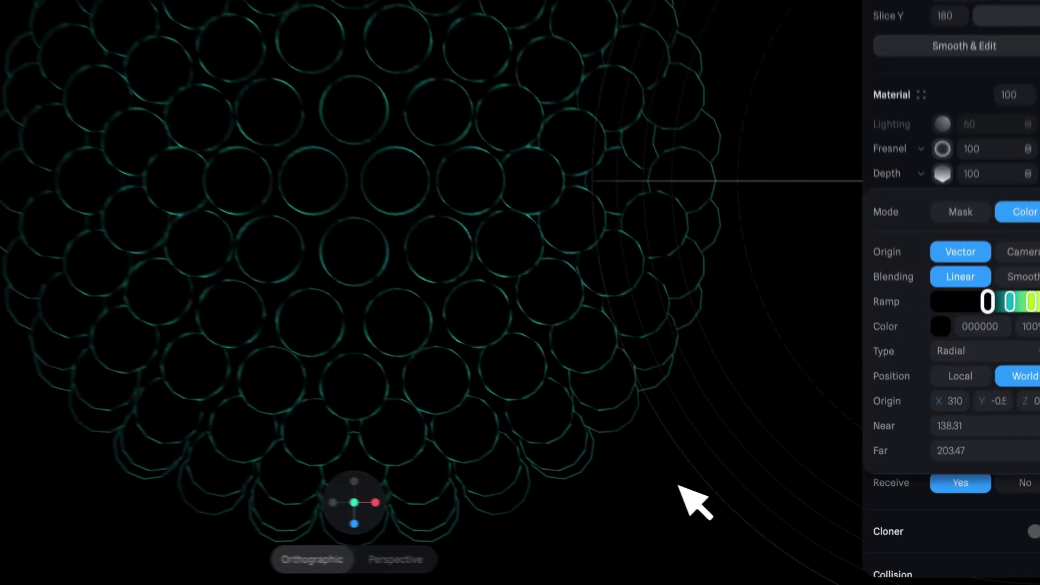
right_click_drag(766, 521, 724, 464)
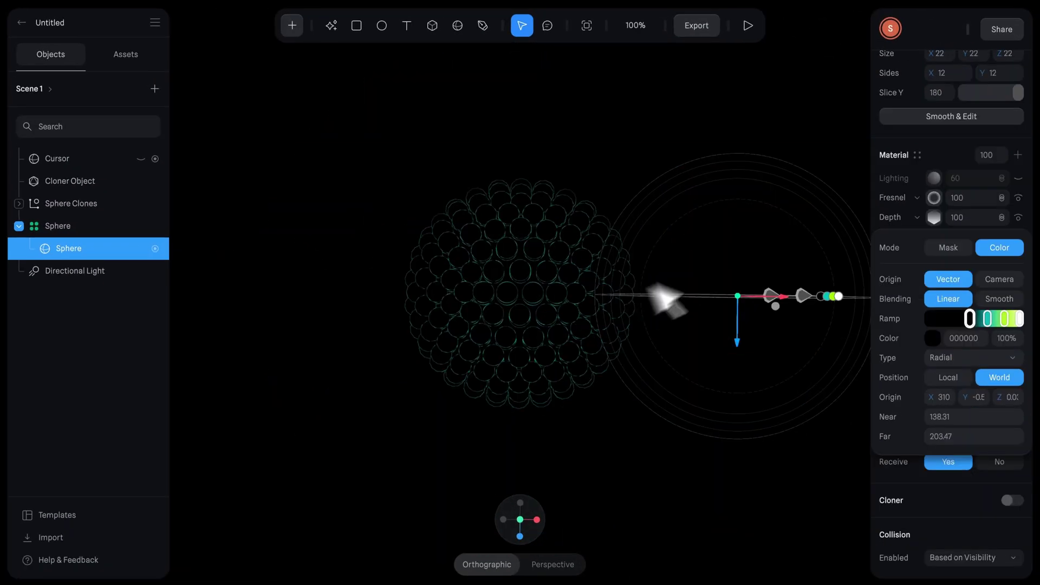
scroll(943, 178, "up", 6)
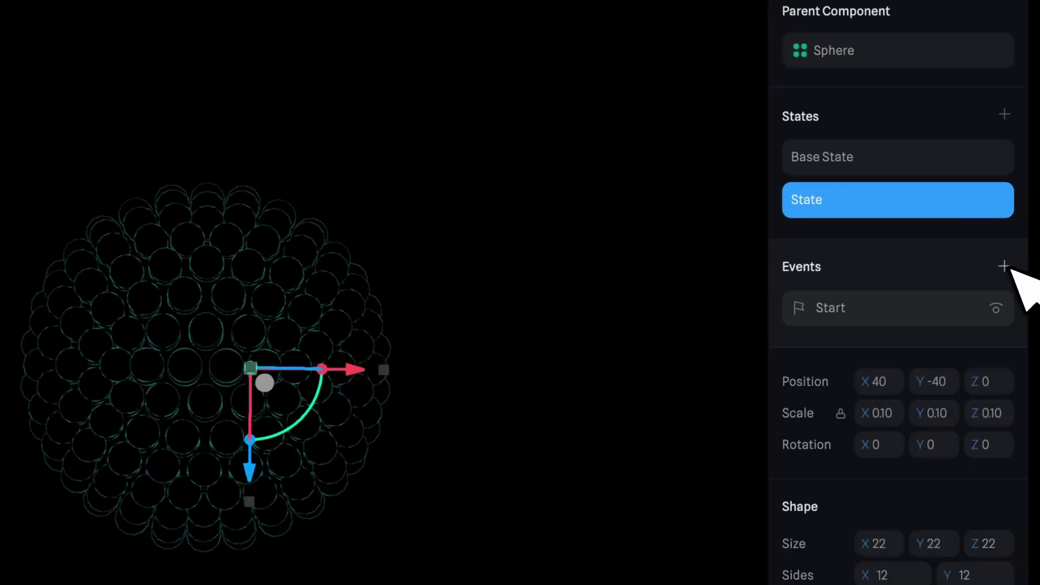
Add a Sphere Distance event to the Cursor at 200 with a Transition to State
left_click(1004, 266)
left_click(662, 67)
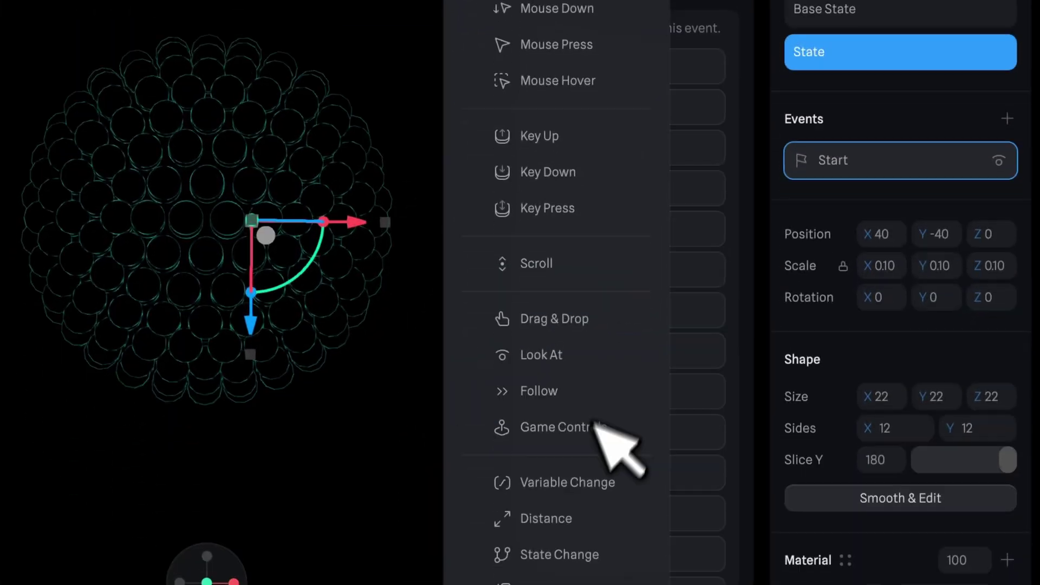
left_click(569, 518)
left_click(661, 108)
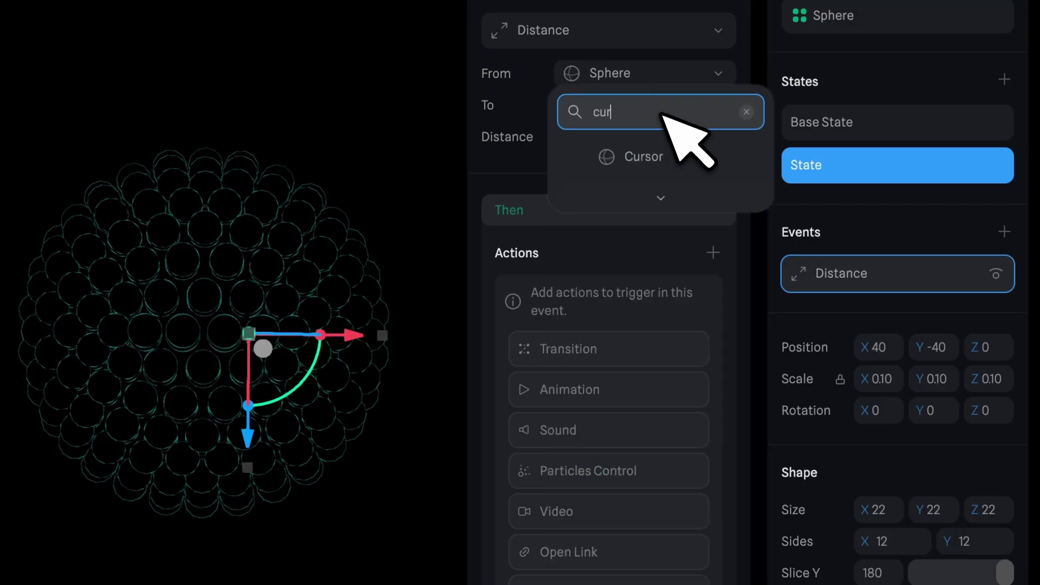
left_click(669, 156)
left_click(653, 349)
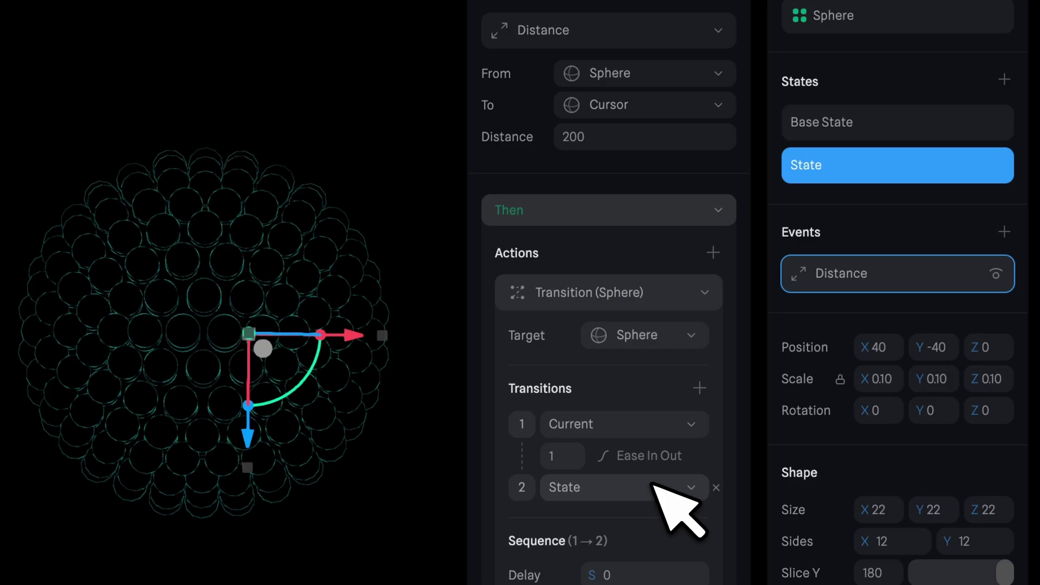
left_click(576, 458)
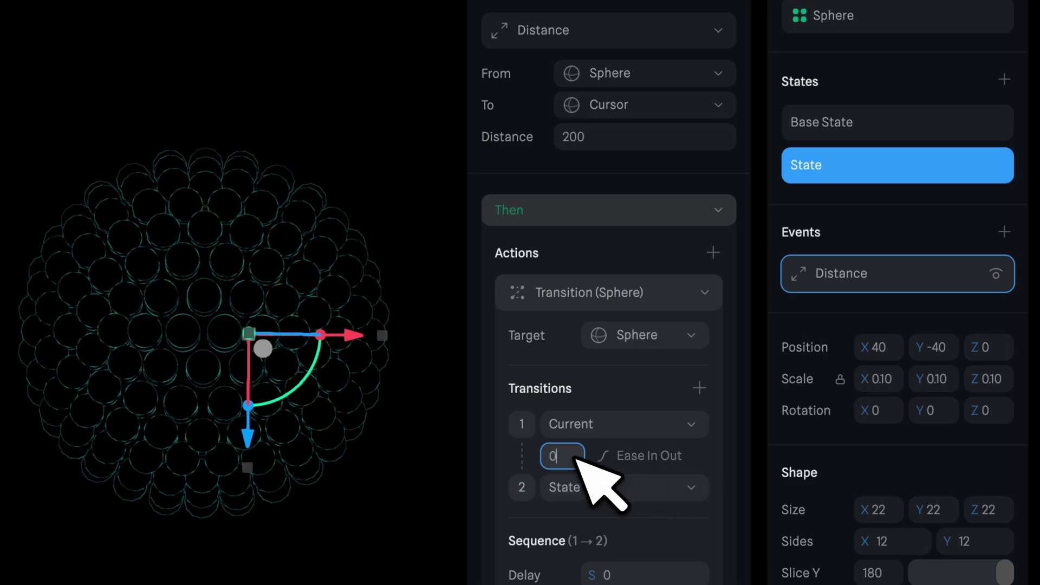
Add a State Change event whose Transition runs from State to Base State
left_click(1005, 232)
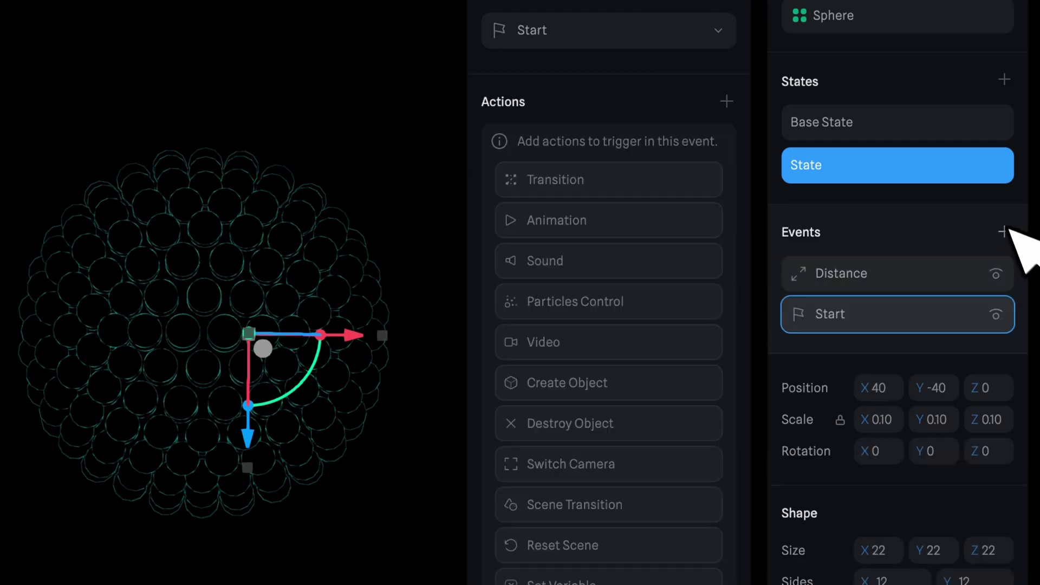
left_click(607, 32)
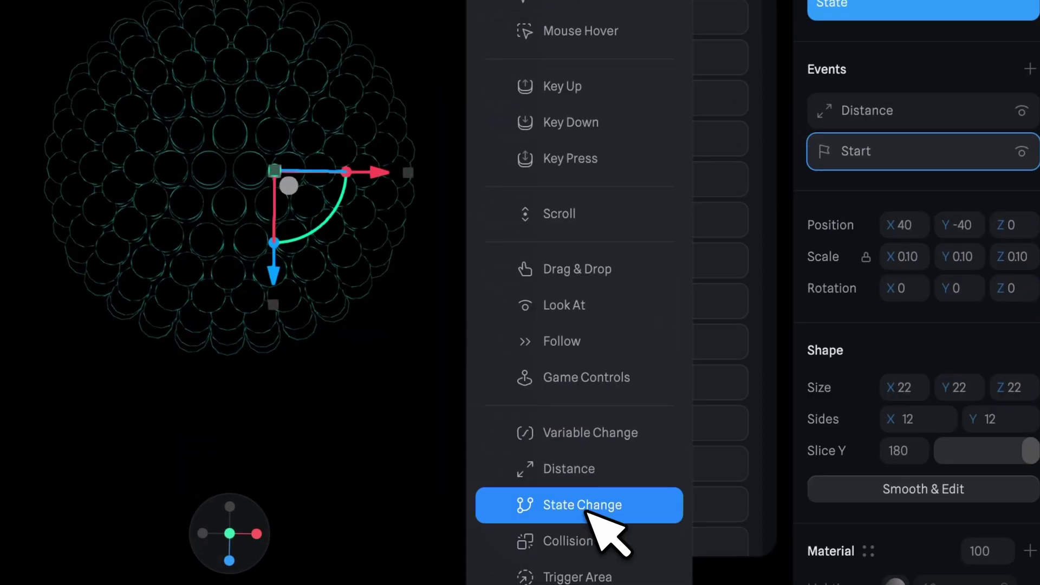
left_click(604, 502)
left_click(629, 239)
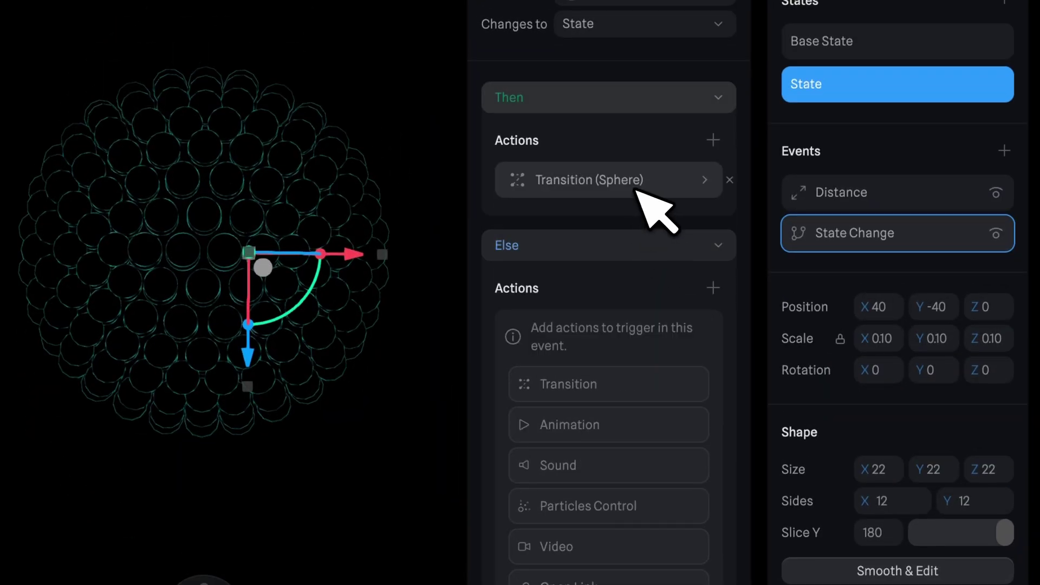
left_click(657, 205)
left_click(658, 326)
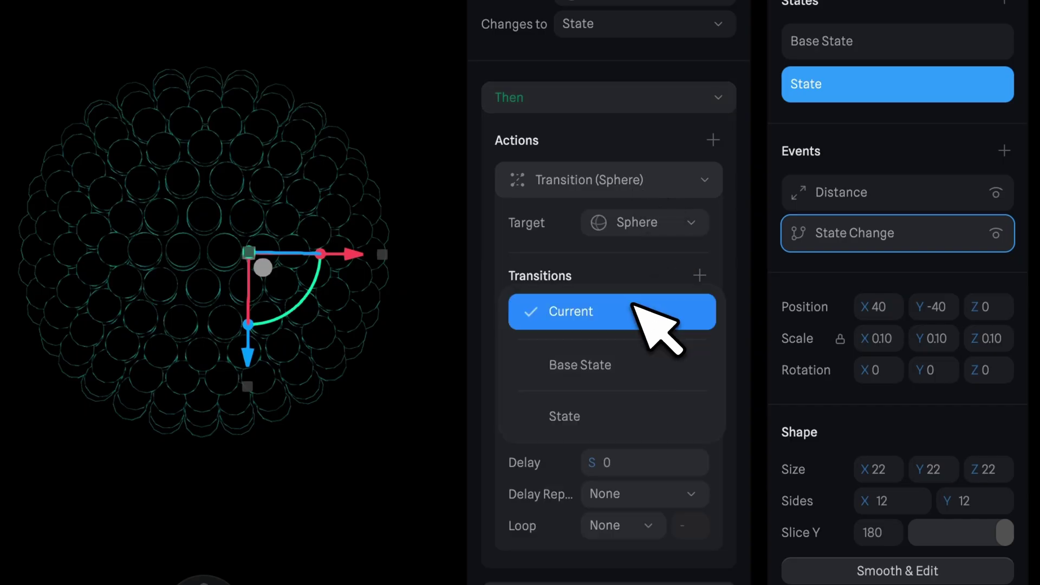
left_click(605, 424)
left_click(623, 373)
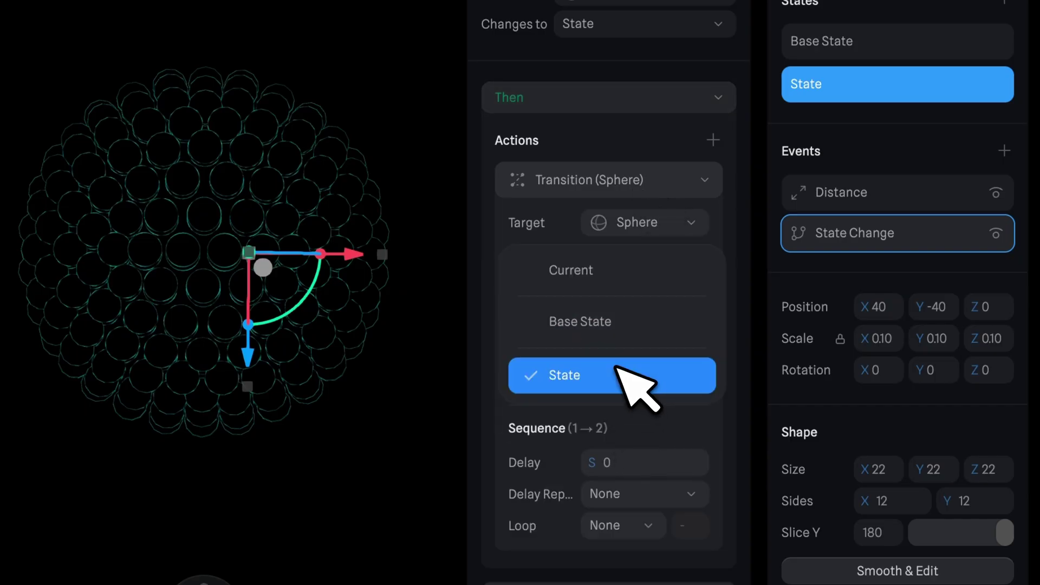
left_click(622, 319)
Give that State Change transition Spring easing and close the event editor
left_click(661, 340)
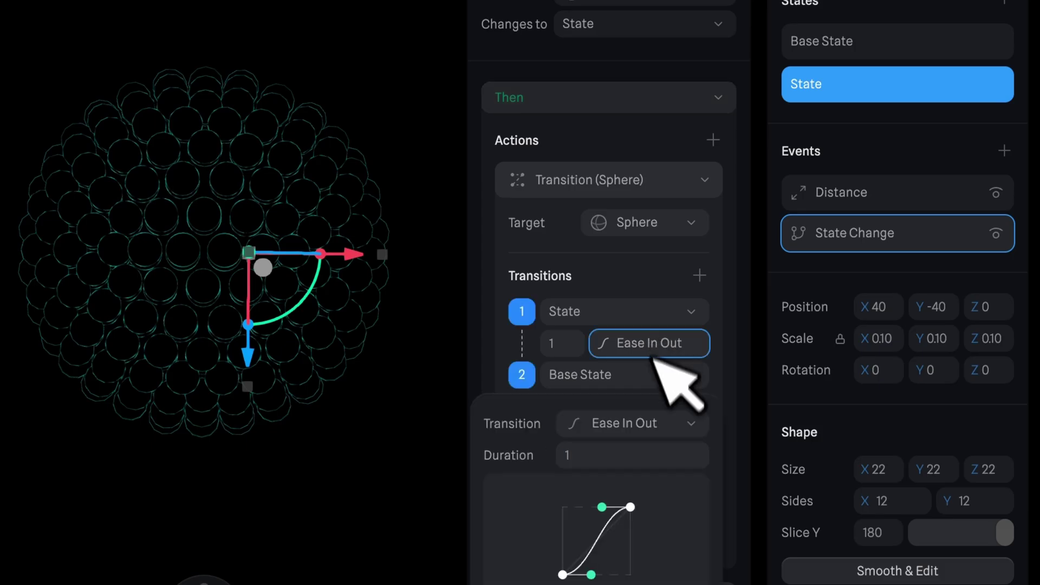
left_click(649, 423)
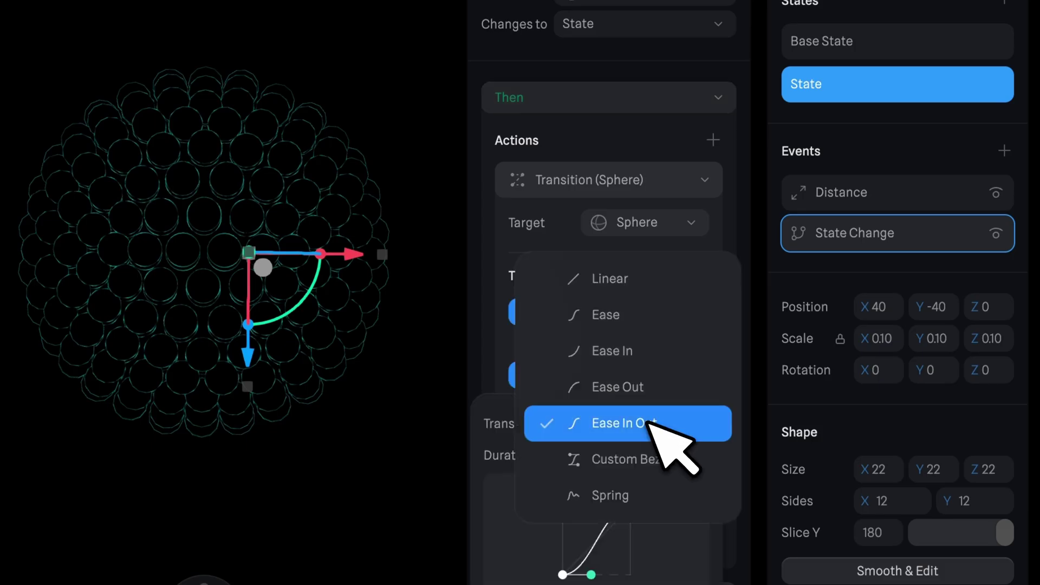
left_click(631, 496)
key("Escape")
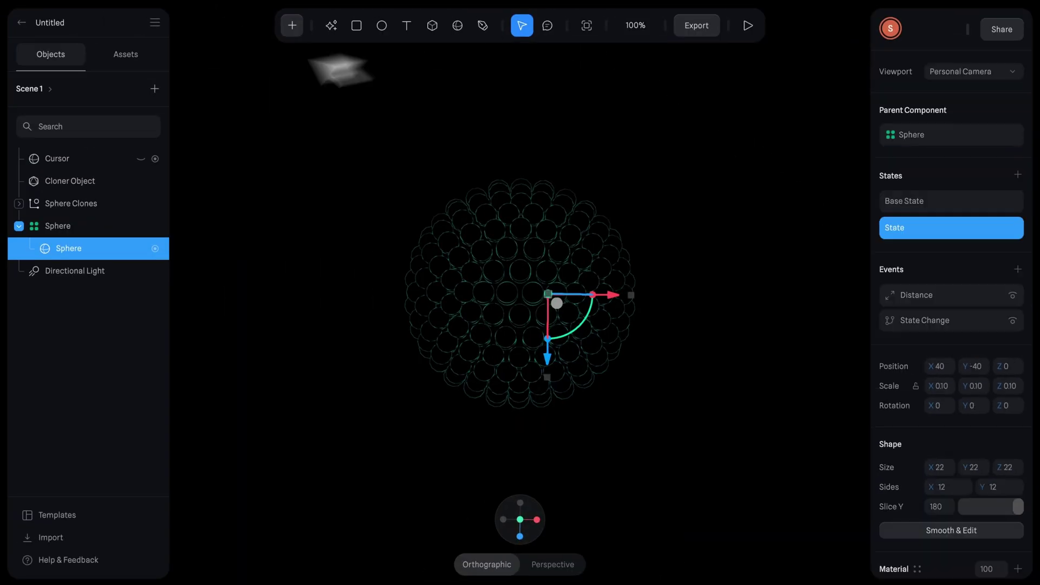
Unhide the Cursor sphere, preview the scene, then return to the editor with Cursor selected
left_click(141, 159)
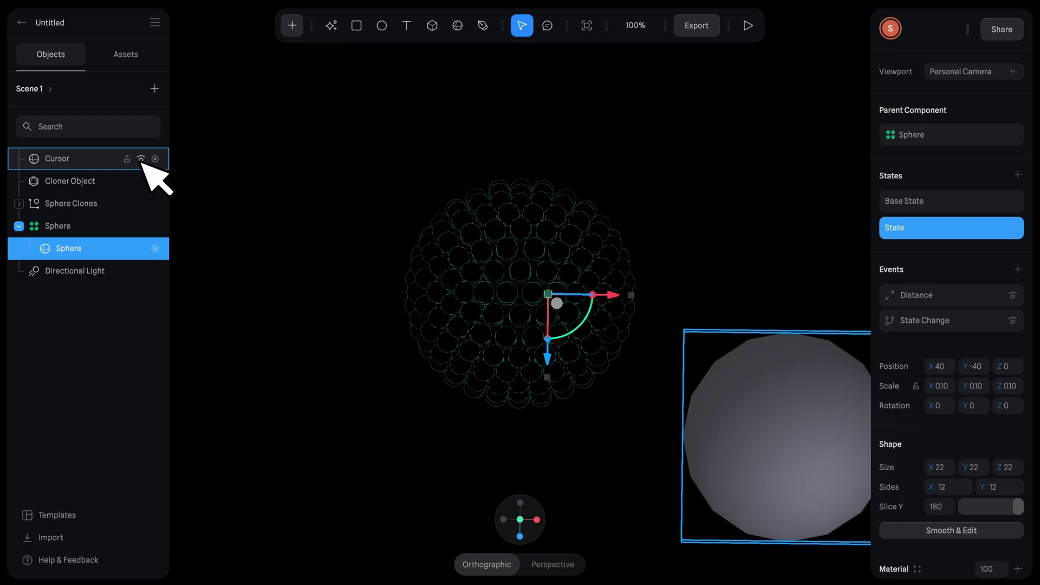
left_click(756, 27)
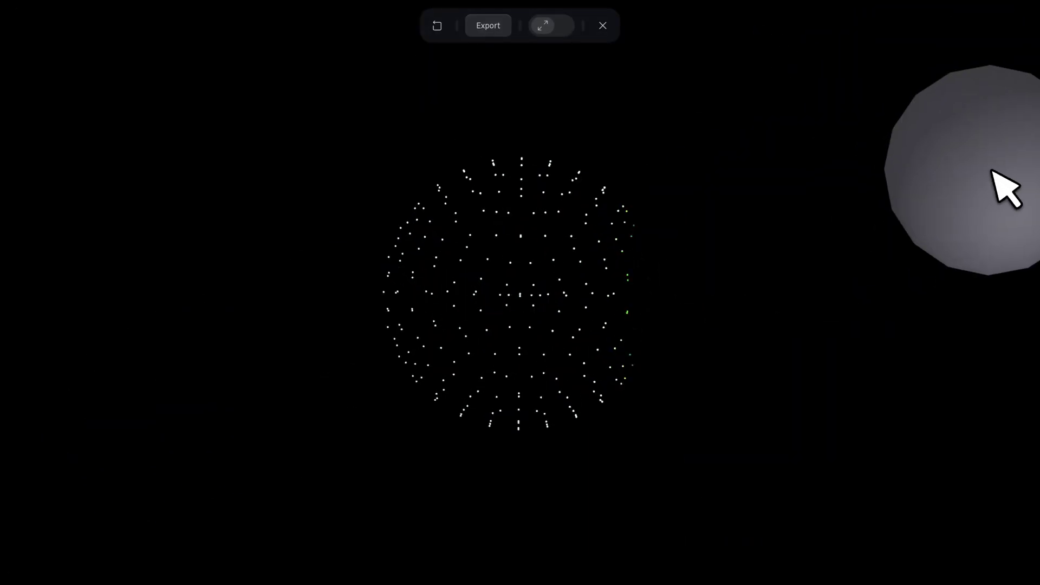
left_click(602, 26)
left_click(65, 158)
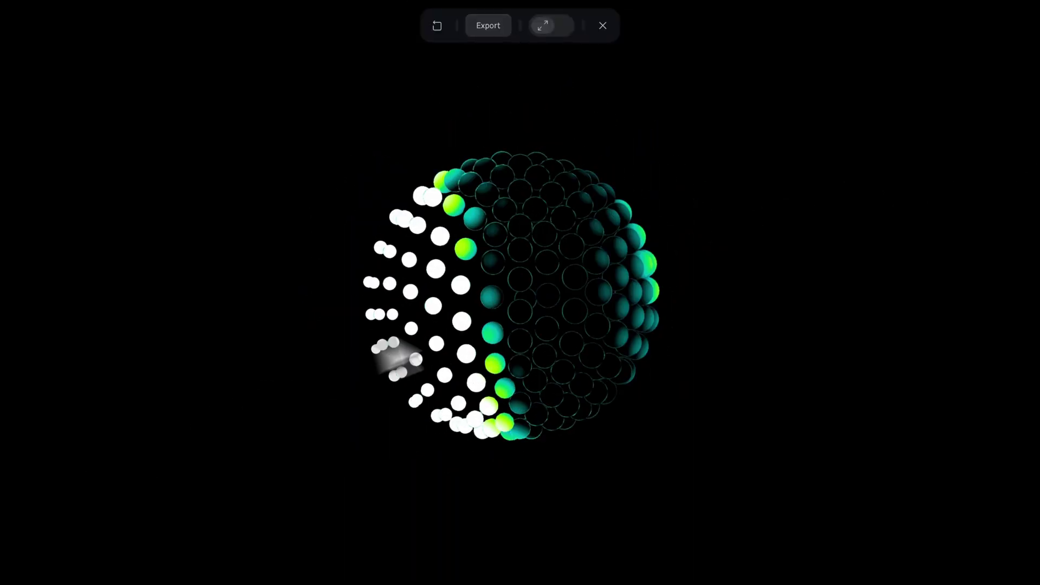
Wrap the child sphere inside the Sphere component in a new Group
left_click(603, 25)
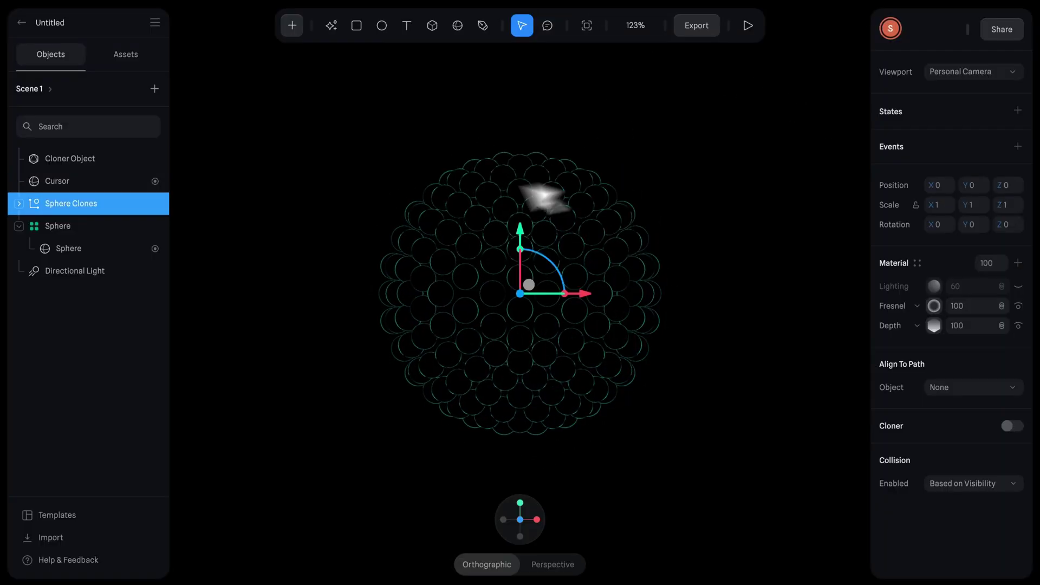
left_click(89, 249)
left_click(924, 200)
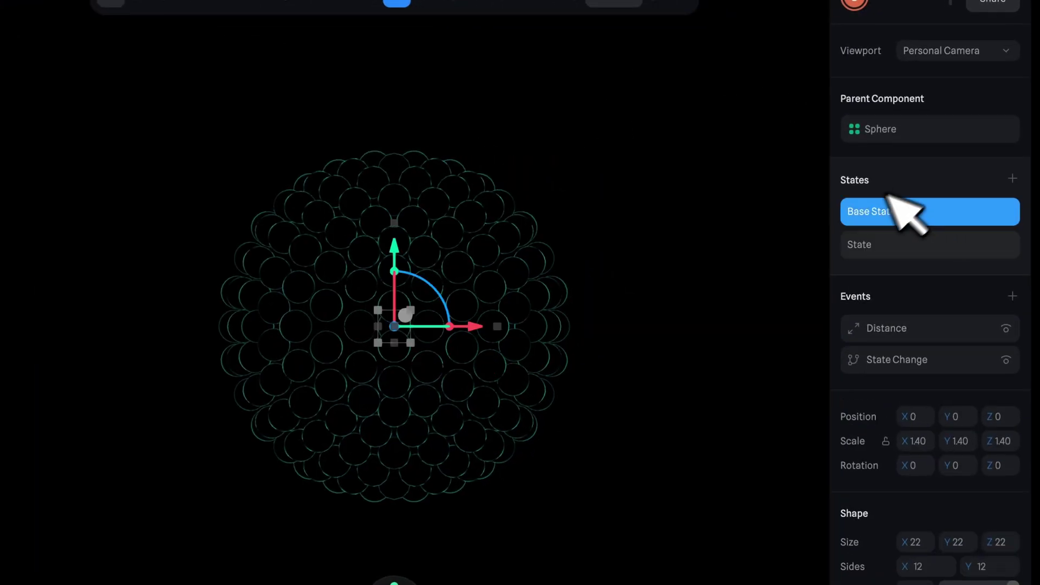
key("super+g")
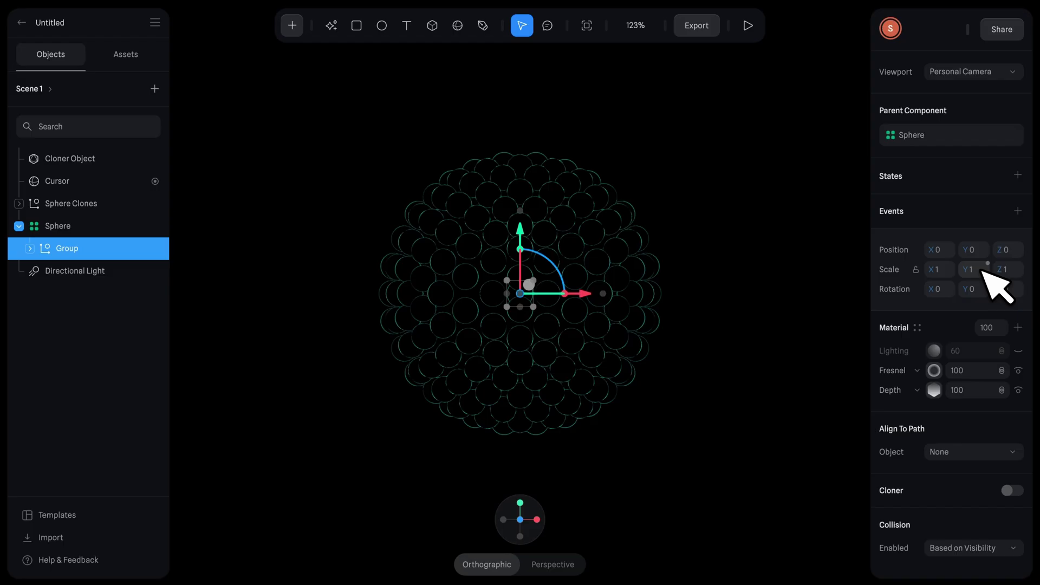
Add a second Group state positioned at X -10, Y 5, Z 10 and compare it with Base State
left_click(1019, 176)
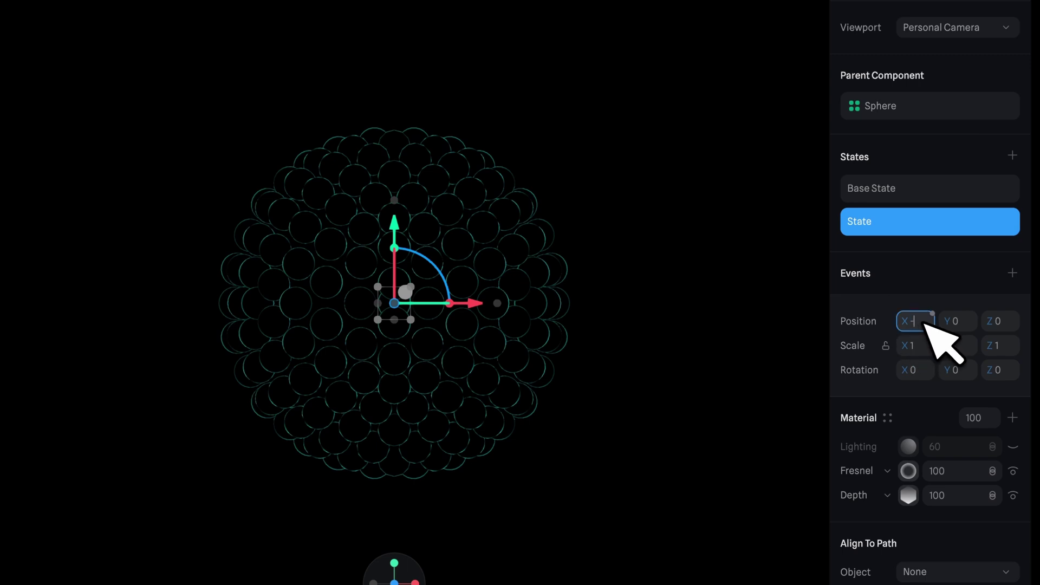
left_click(968, 322)
type("5")
key("Return")
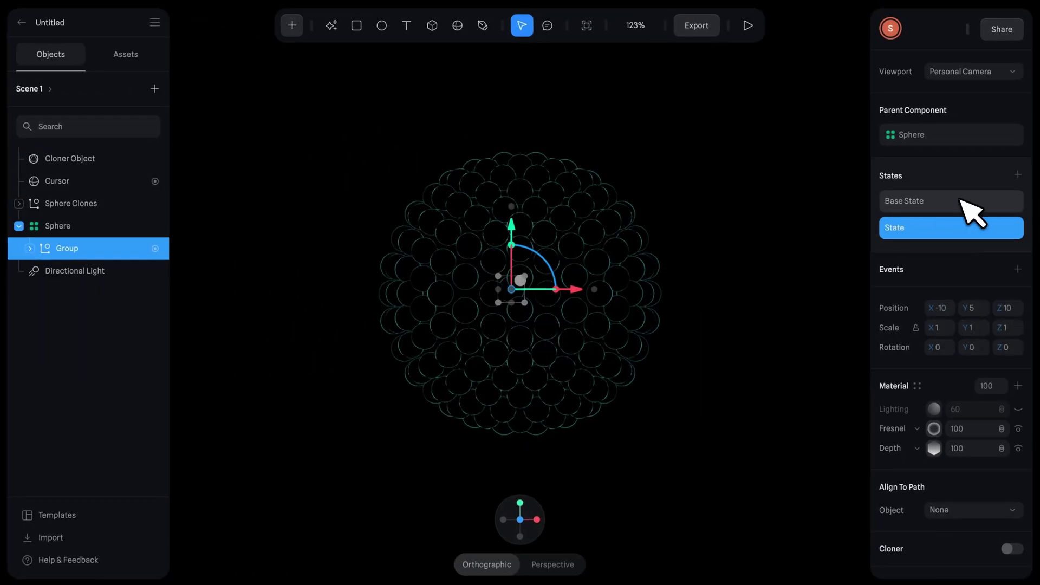
left_click(962, 202)
left_click(962, 223)
left_click(964, 203)
left_click(965, 224)
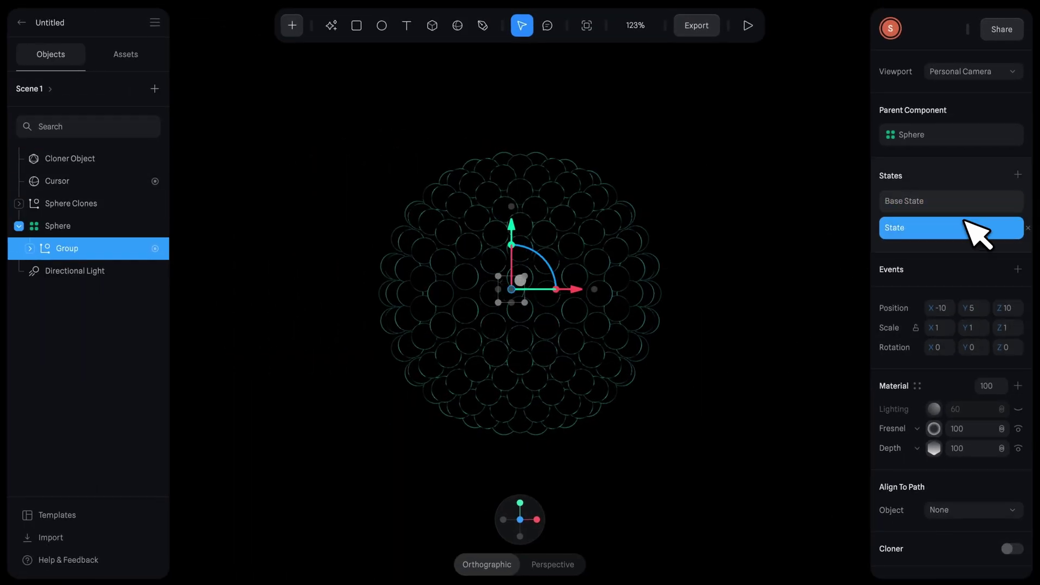
Give the Group a Start event Transition looping Infinite with Ping Pong Reverse cycling
left_click(1018, 270)
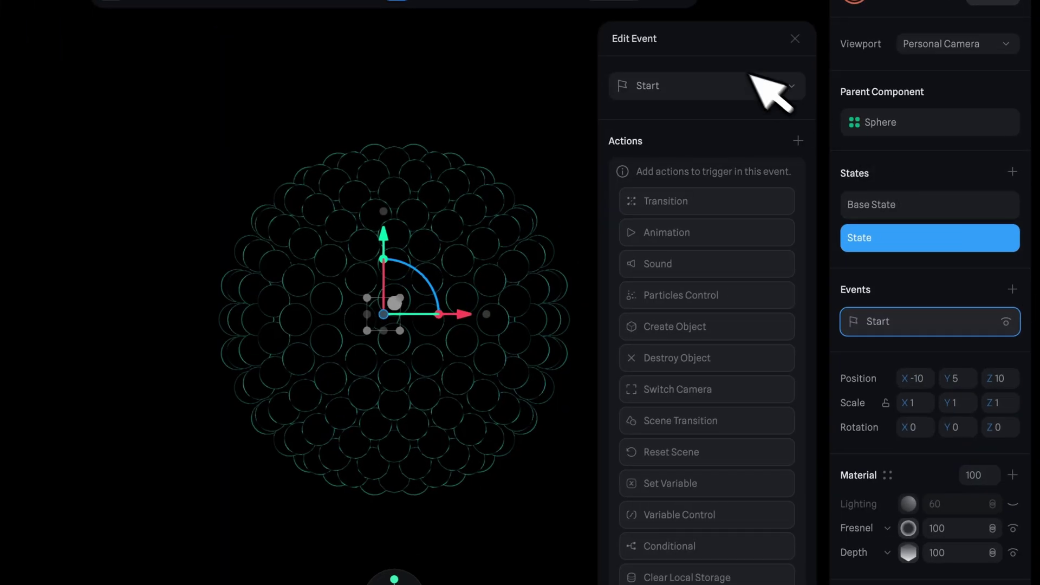
left_click(737, 202)
left_click(733, 172)
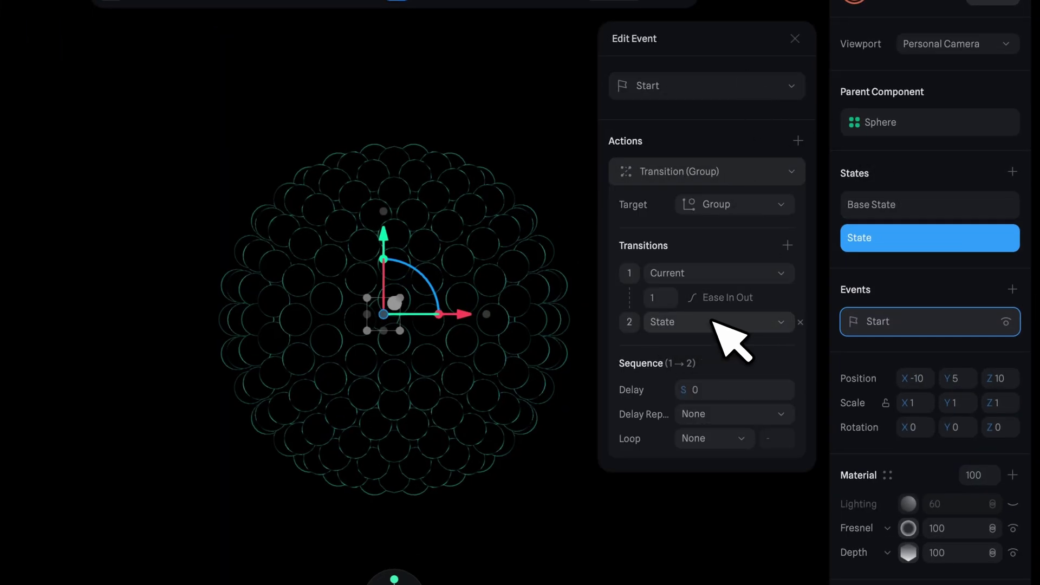
left_click(726, 444)
left_click(727, 468)
left_click(740, 442)
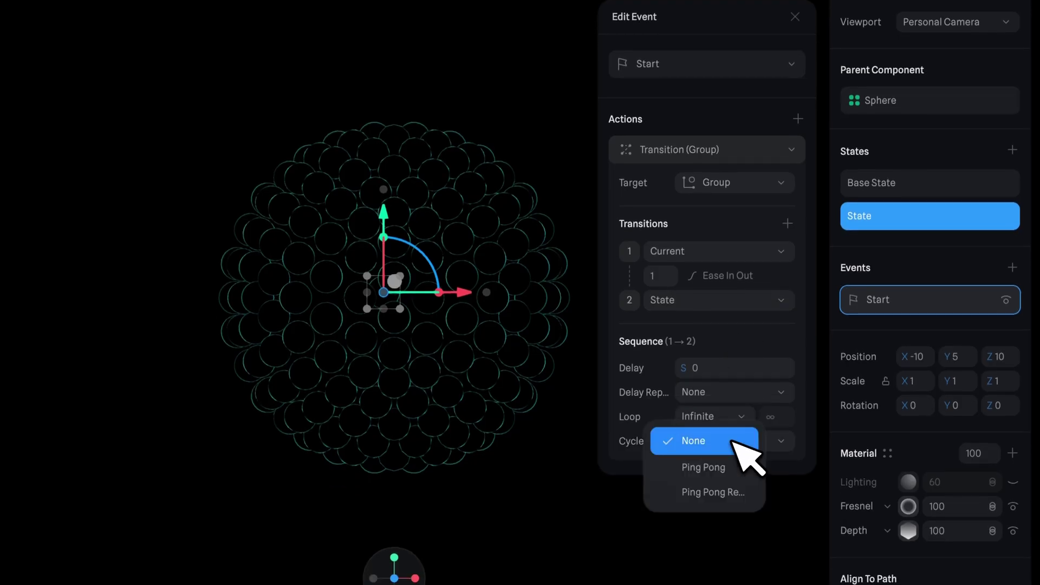
left_click(745, 491)
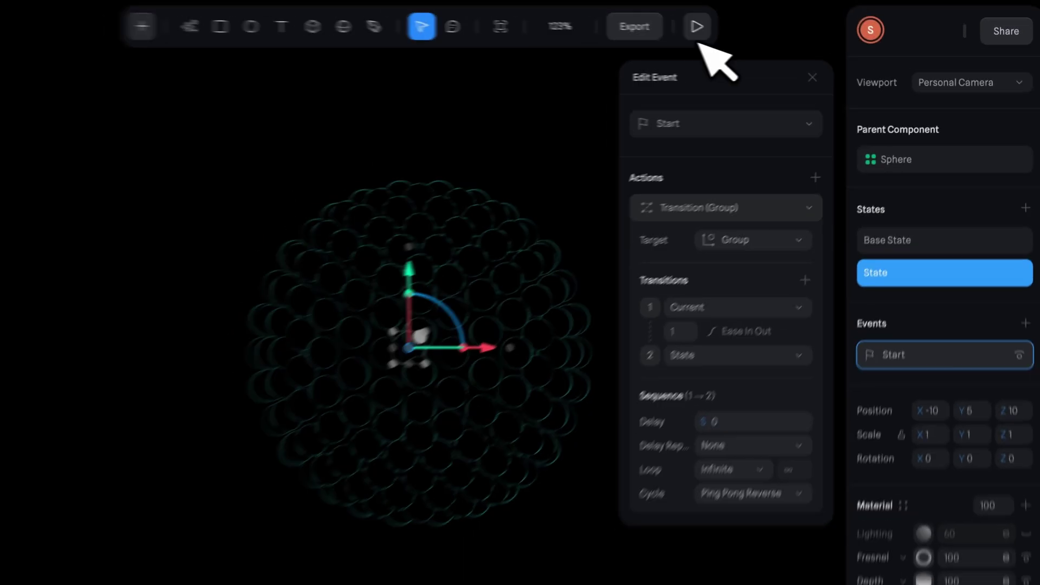
Play the drifting Group animation, then exit the preview and close the event editor
left_click(674, 0)
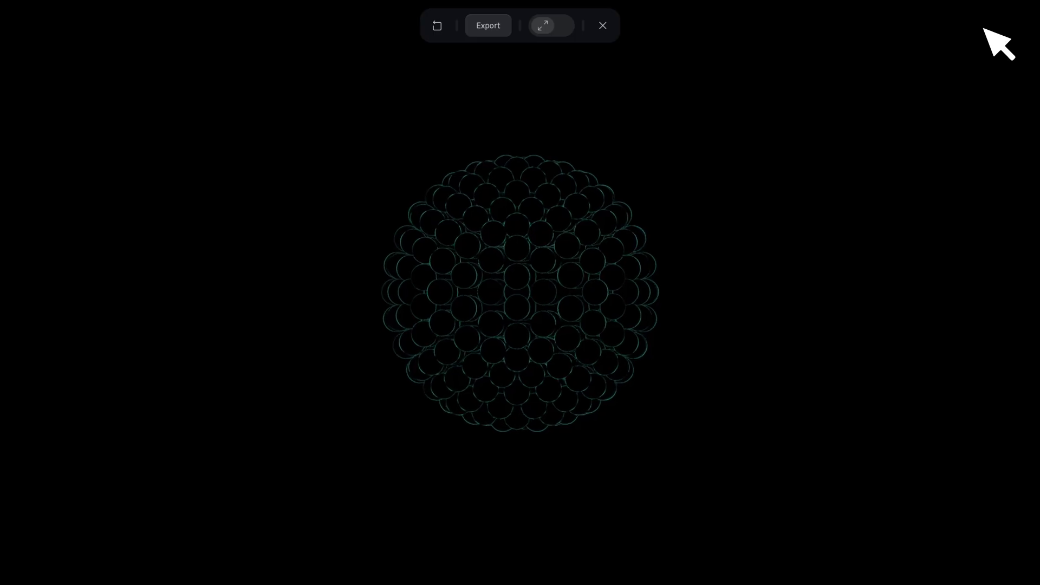
left_click(610, 26)
key("Escape")
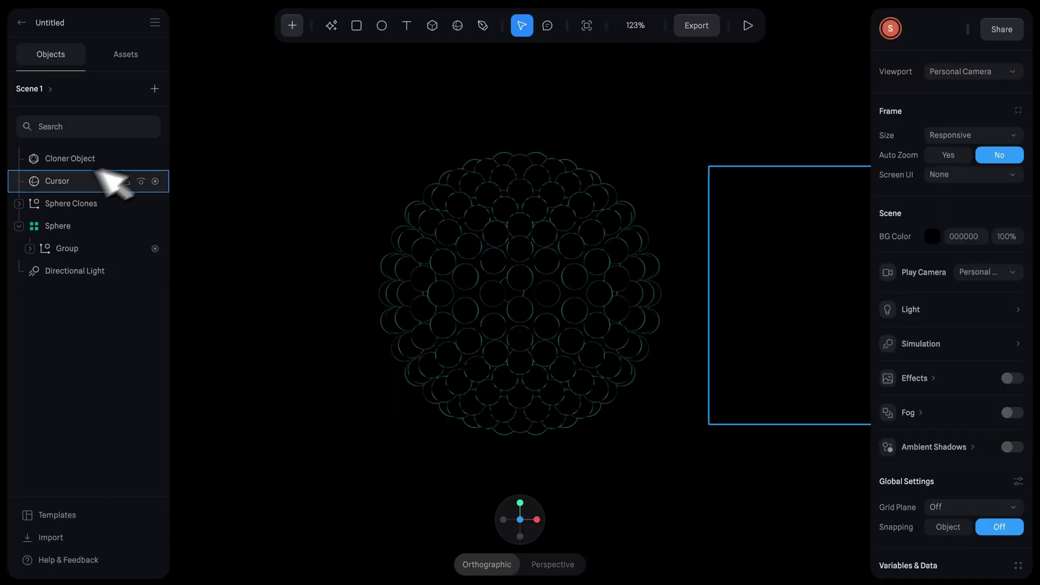
Scale Sphere Clones to 1.05 and add a second State rotated 360 on Y and Z
left_click(87, 205)
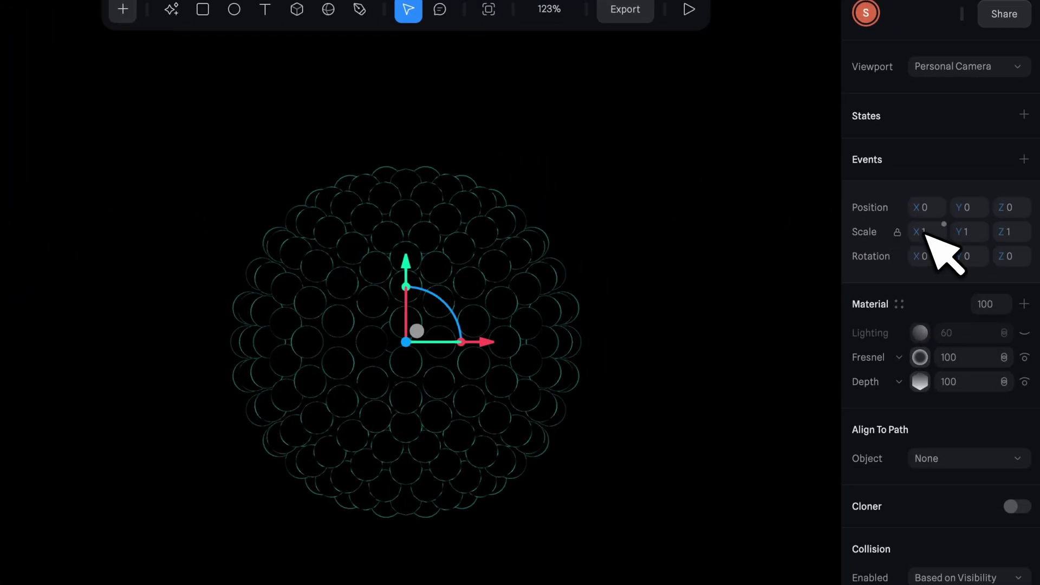
left_click_drag(920, 232, 916, 233)
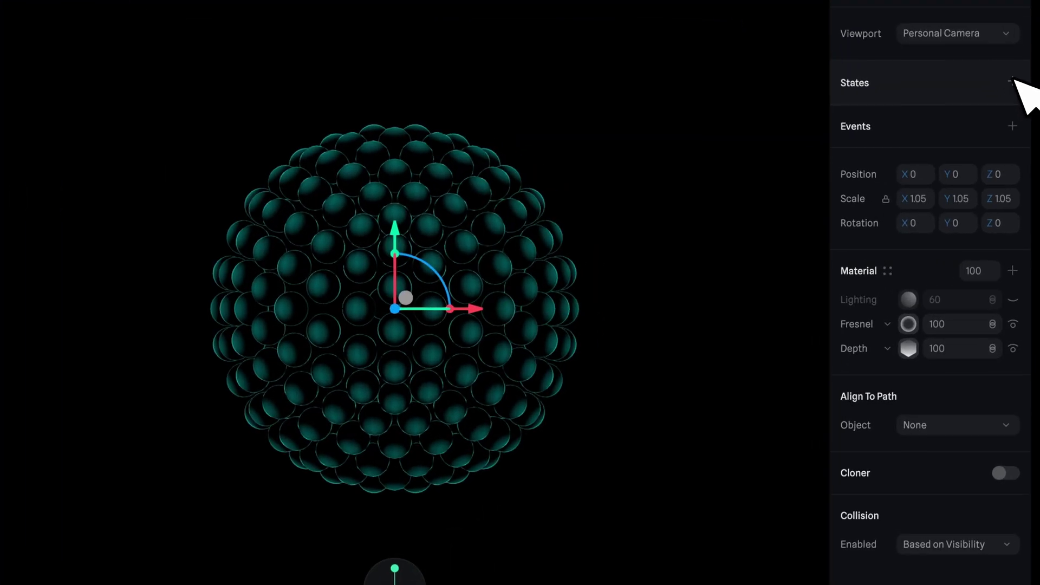
left_click(1019, 111)
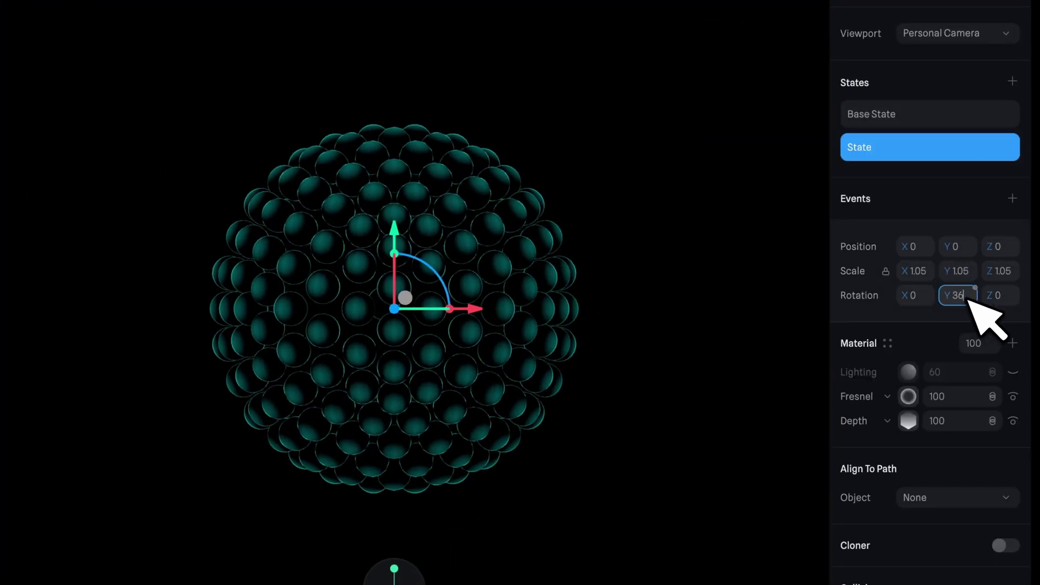
Add a Sphere Clones Start event Transition with Linear easing, duration 20, looping infinitely
left_click(1013, 199)
left_click(740, 191)
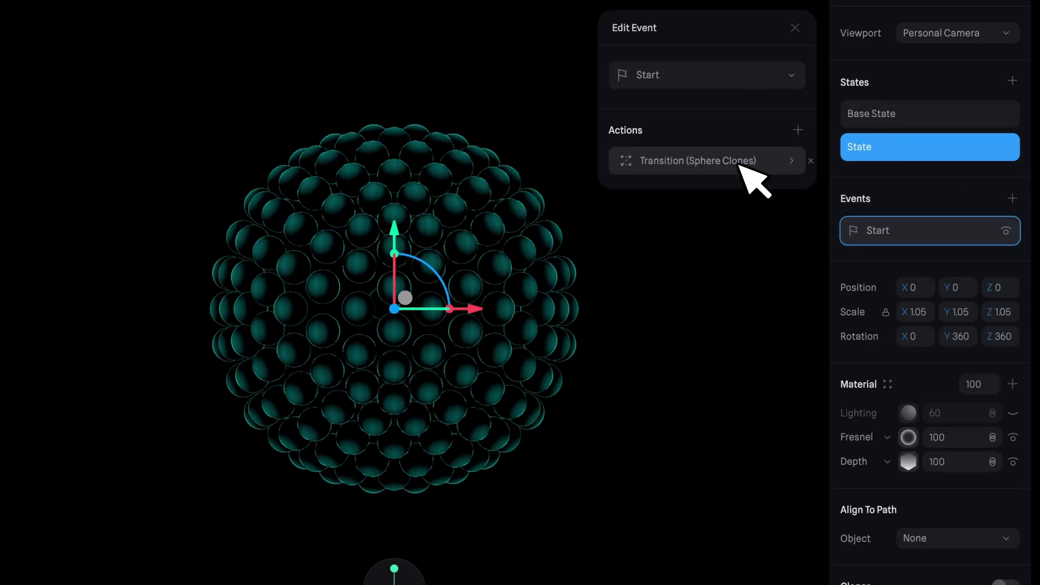
left_click(740, 166)
left_click(747, 286)
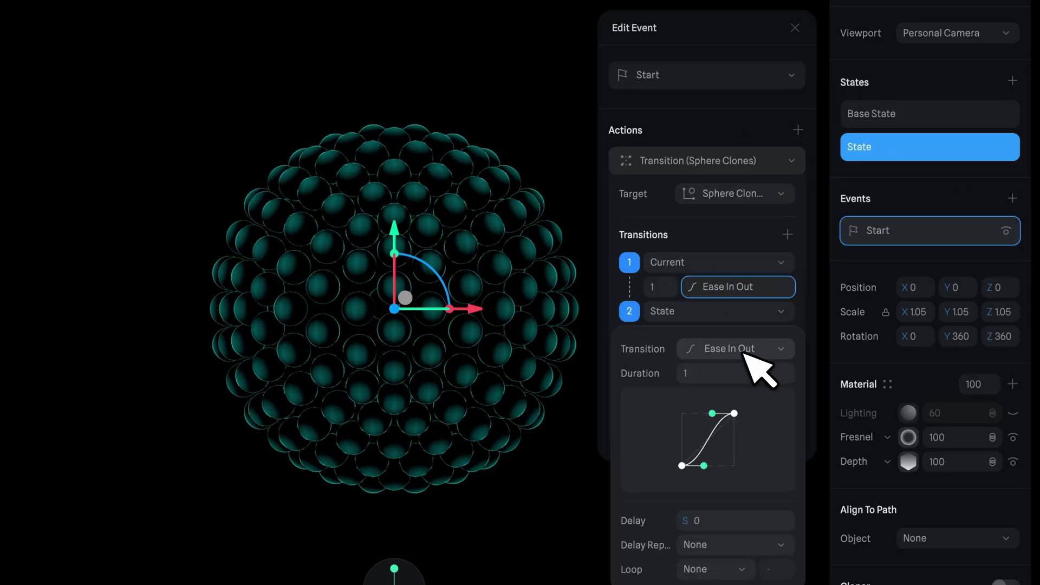
left_click(745, 348)
left_click(754, 234)
left_click(718, 373)
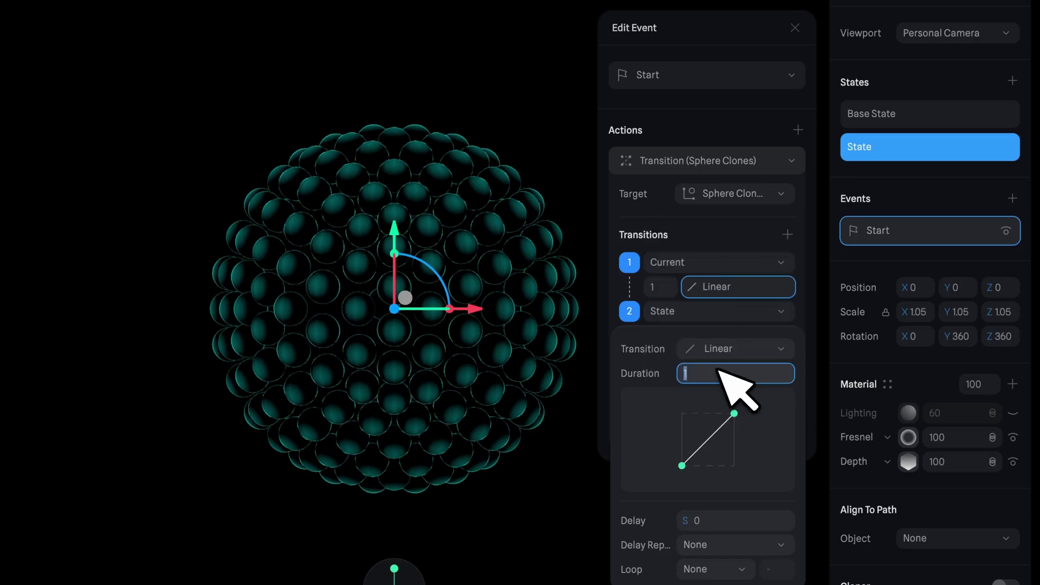
scroll(726, 488, "down", 2)
left_click(731, 519)
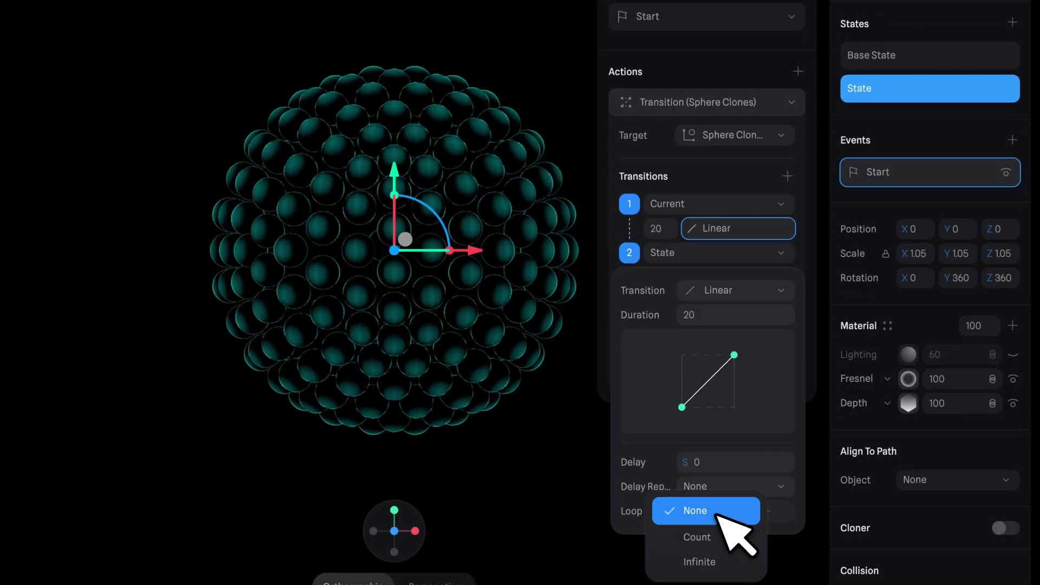
left_click(724, 562)
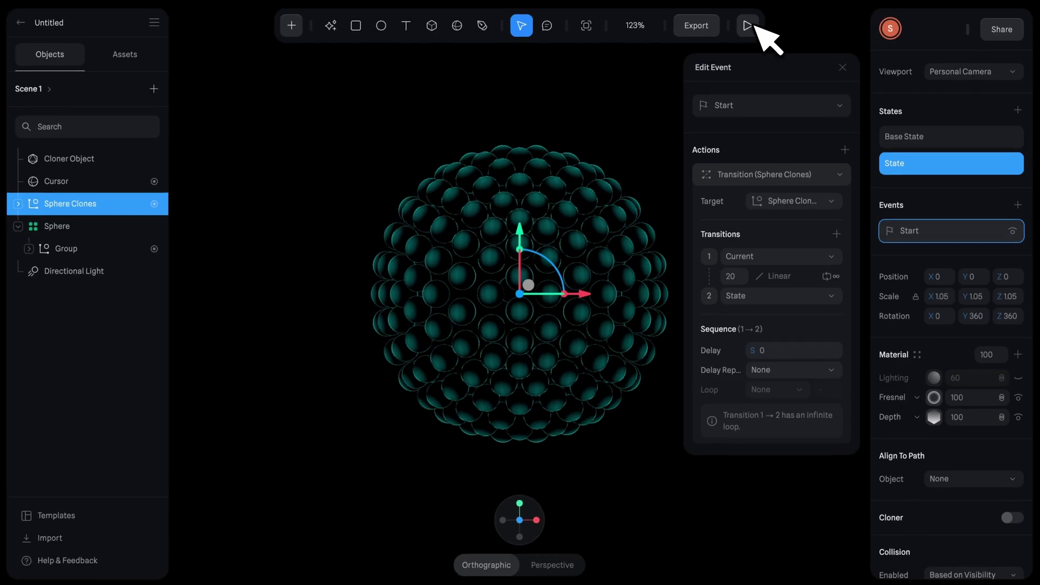
Play the hero scene showing the orb beside the 'Effortless AI integration for business' headline
left_click(681, 25)
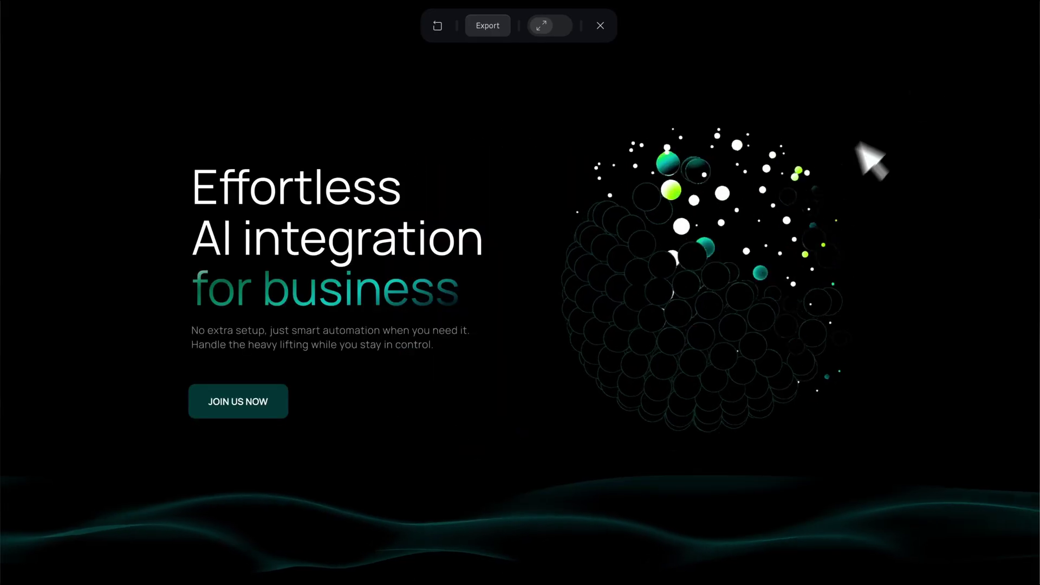
Copy the scene's Public URL link from the Export options
left_click(488, 25)
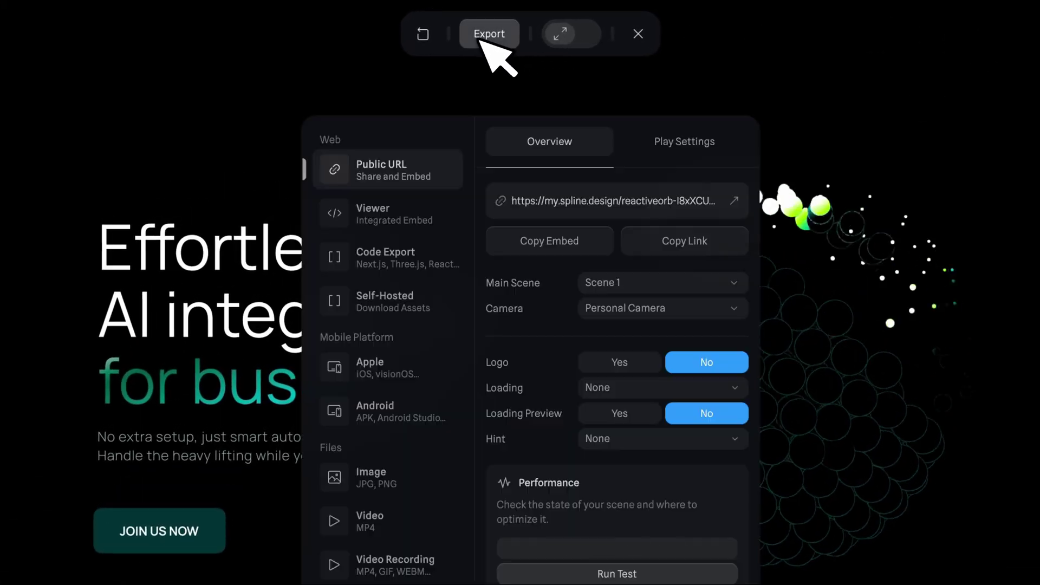
left_click(710, 248)
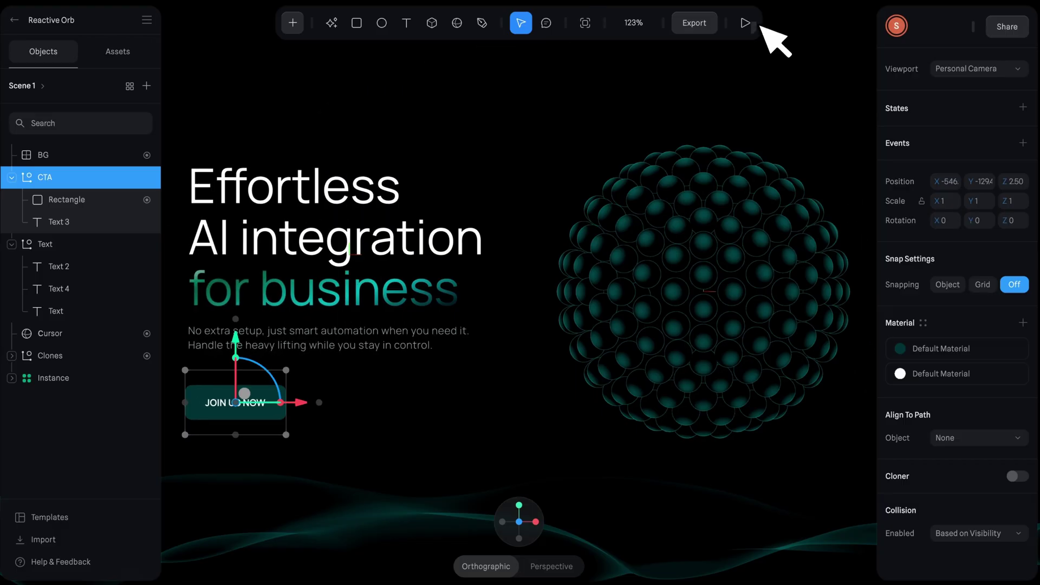